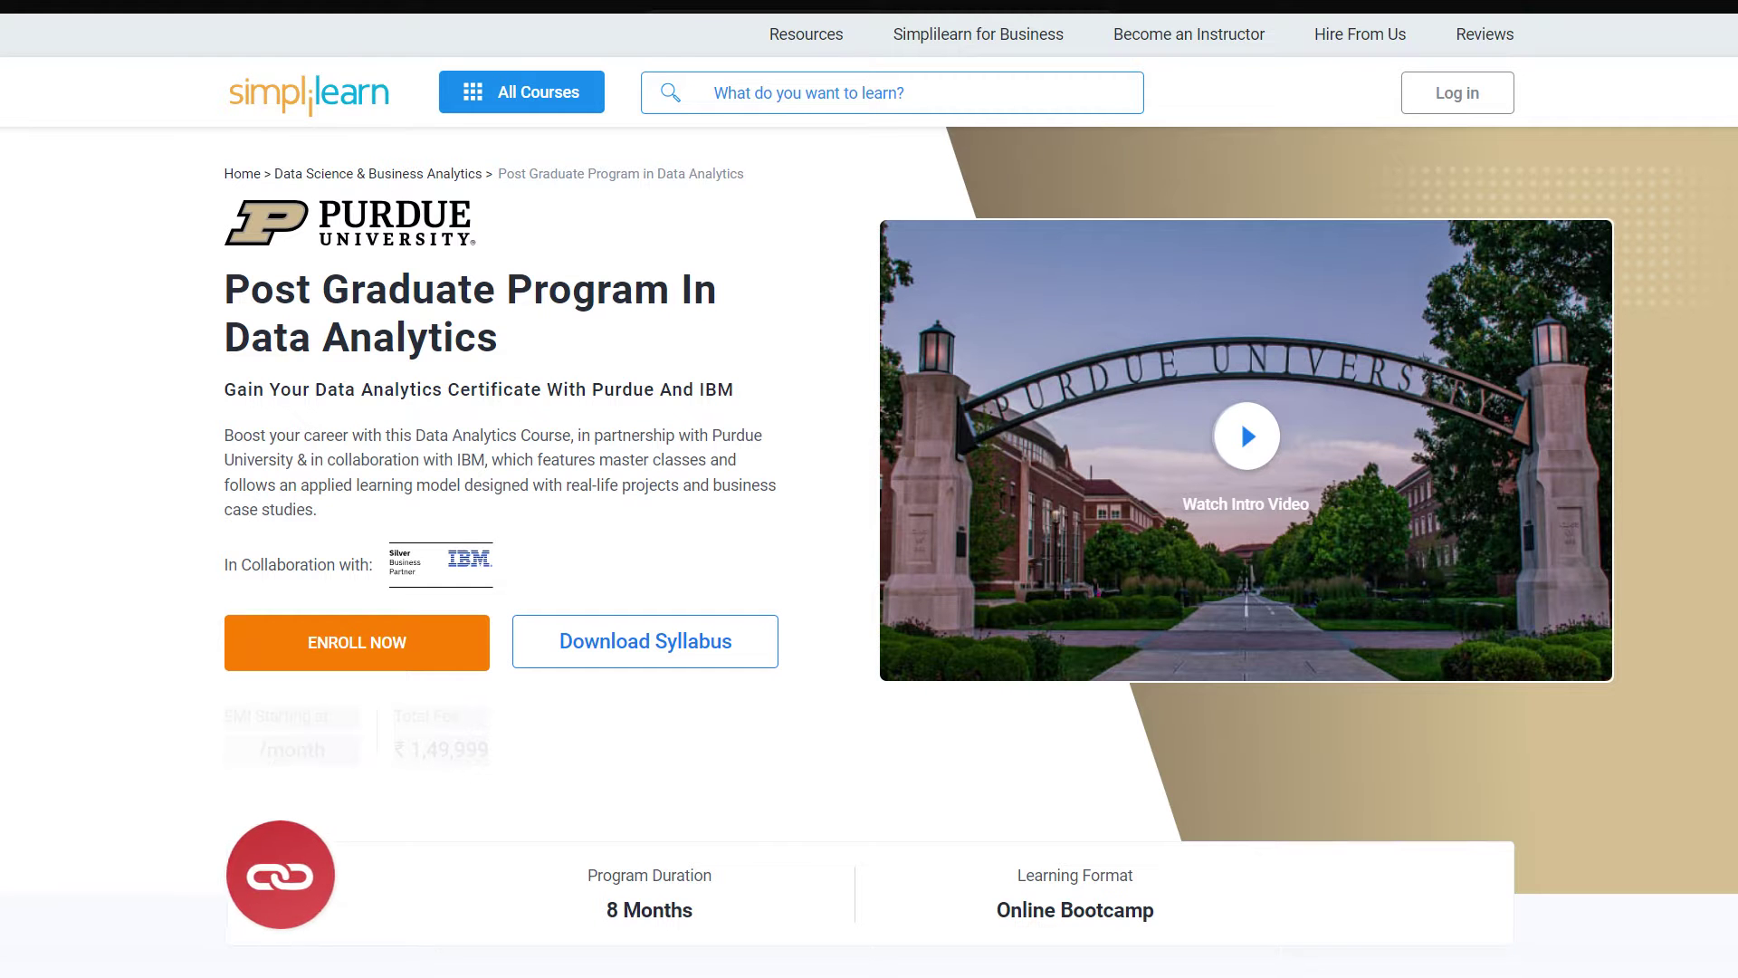
- Scroll down the Simplilearn course page until the Industry Projects cards appear
scroll(869, 489, down, 2)
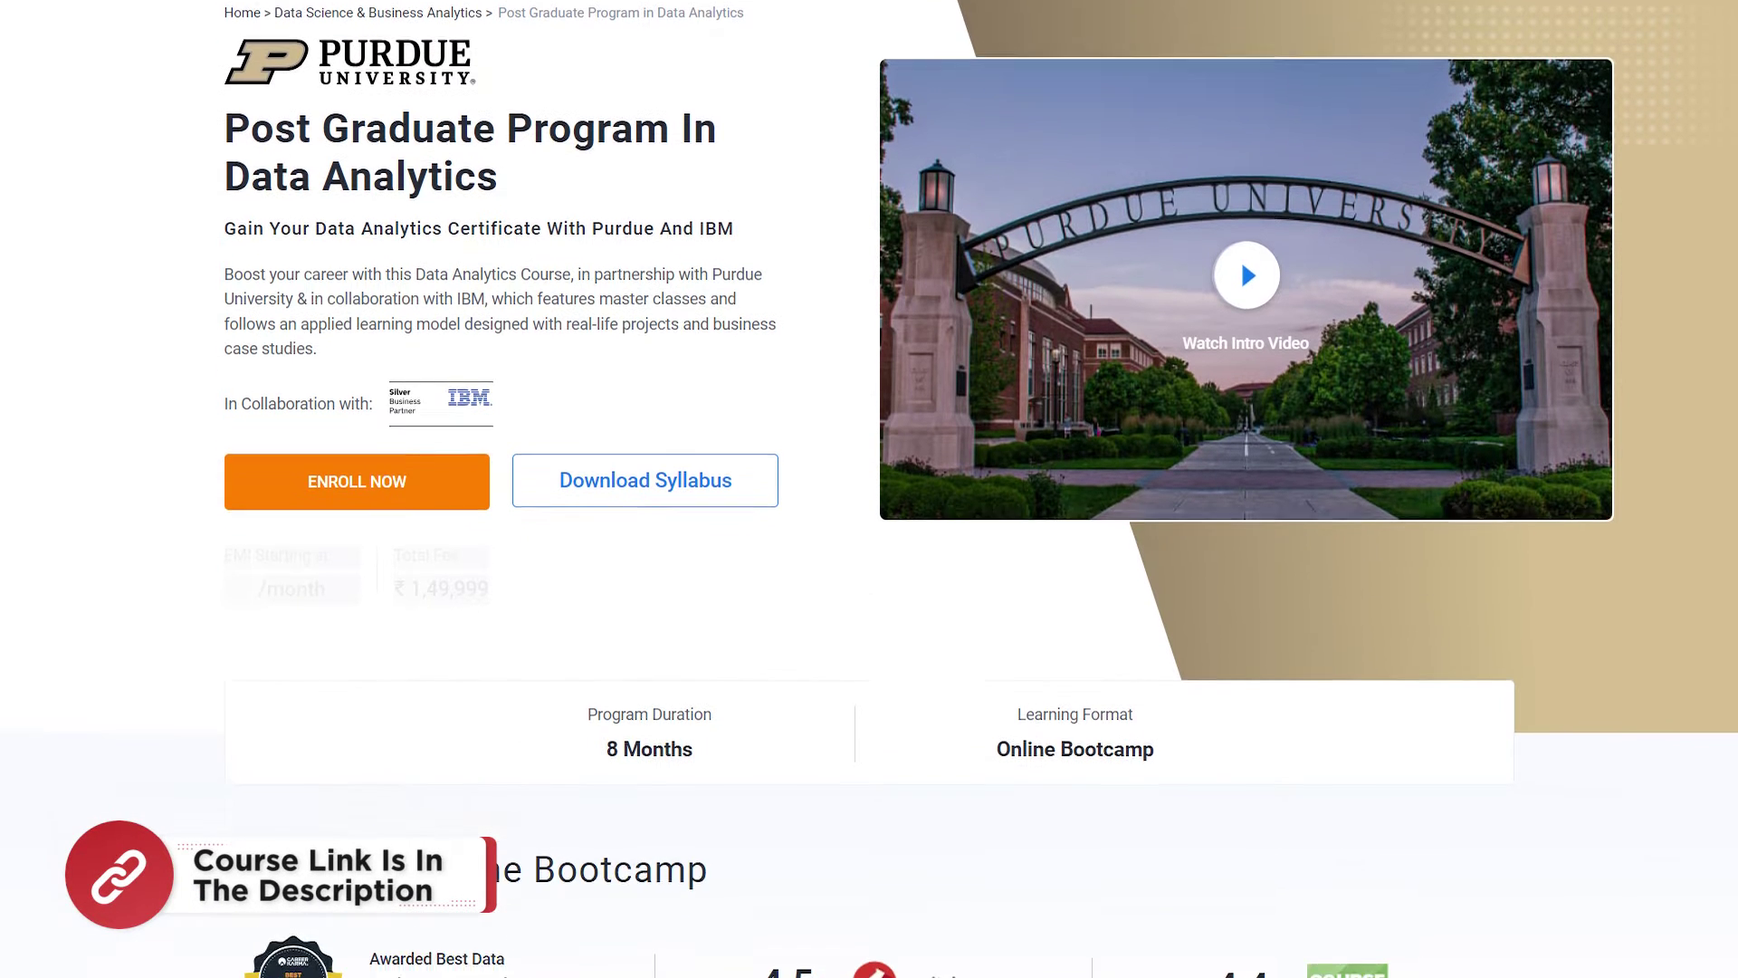
scroll(869, 489, down, 6)
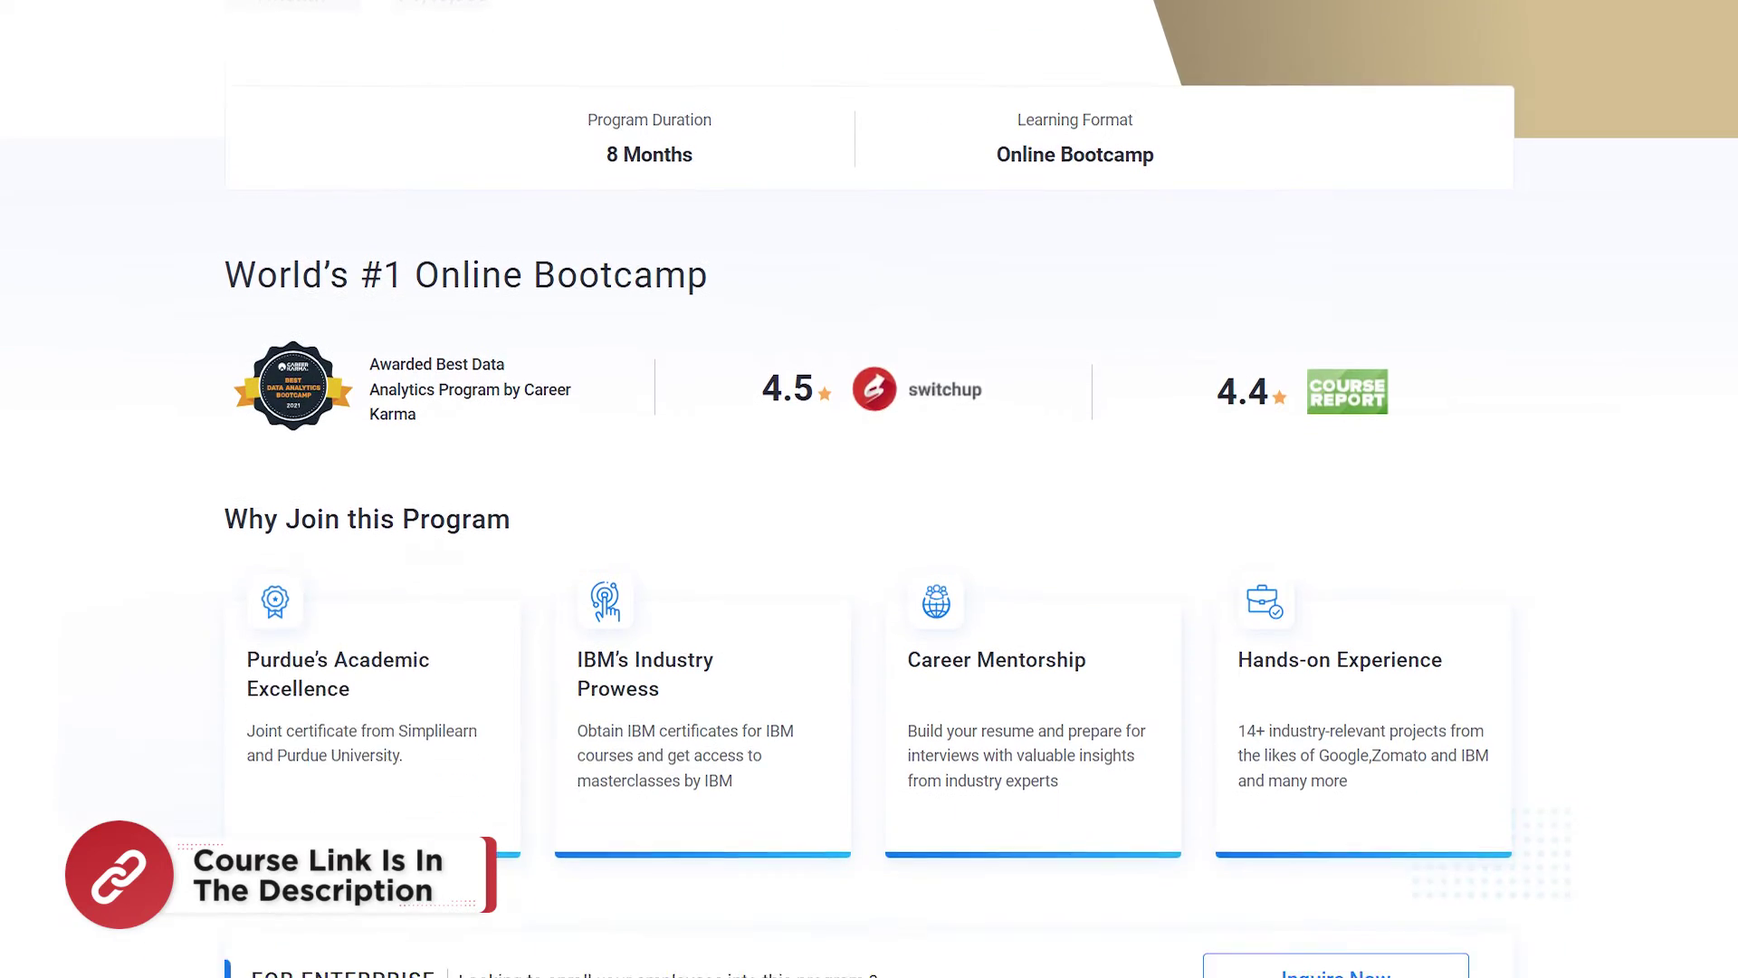
scroll(869, 489, down, 6)
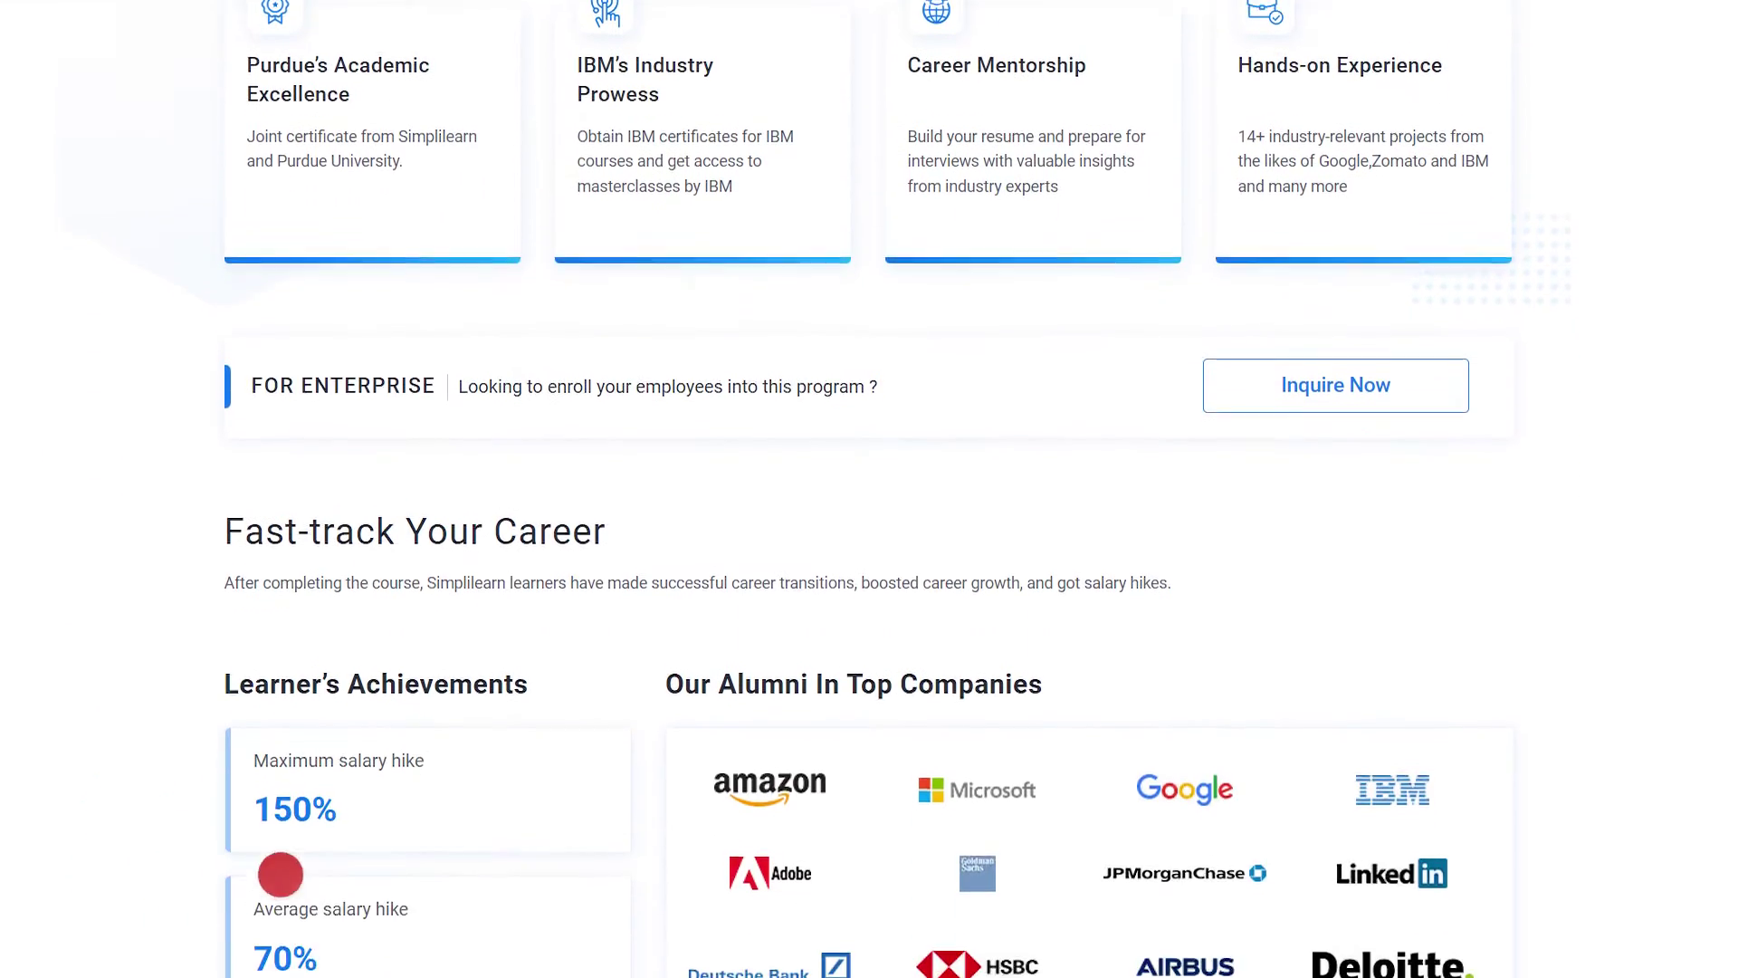
scroll(869, 489, down, 6)
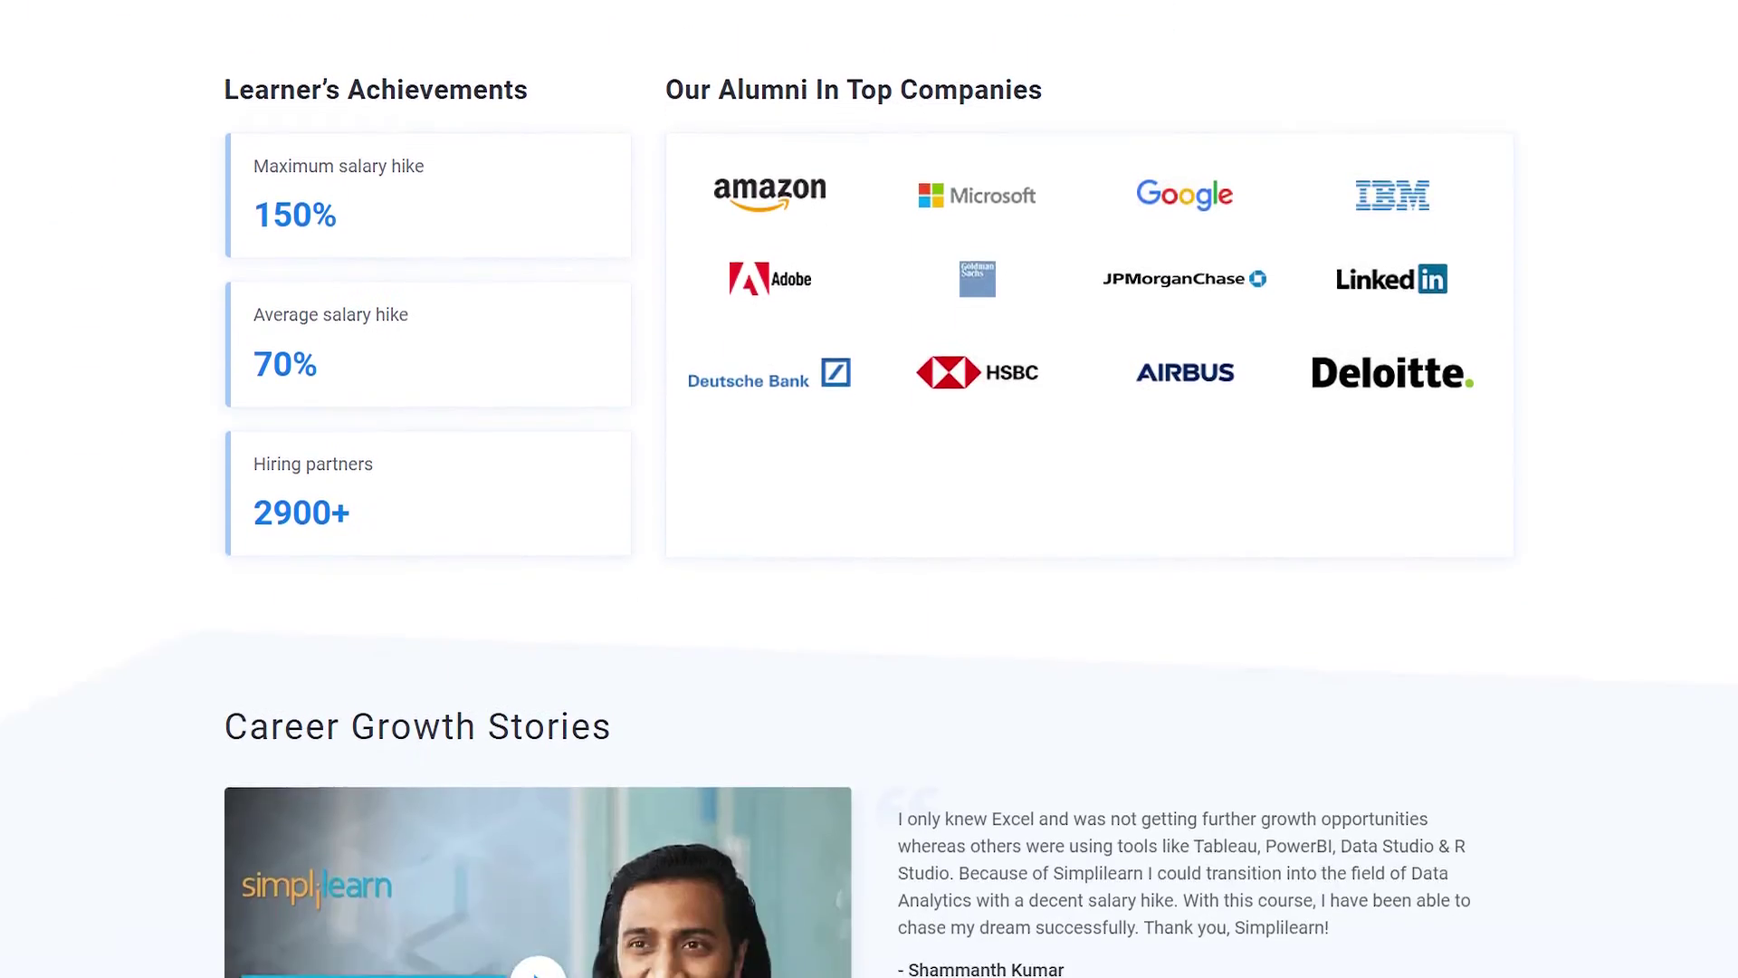
scroll(869, 488, down, 6)
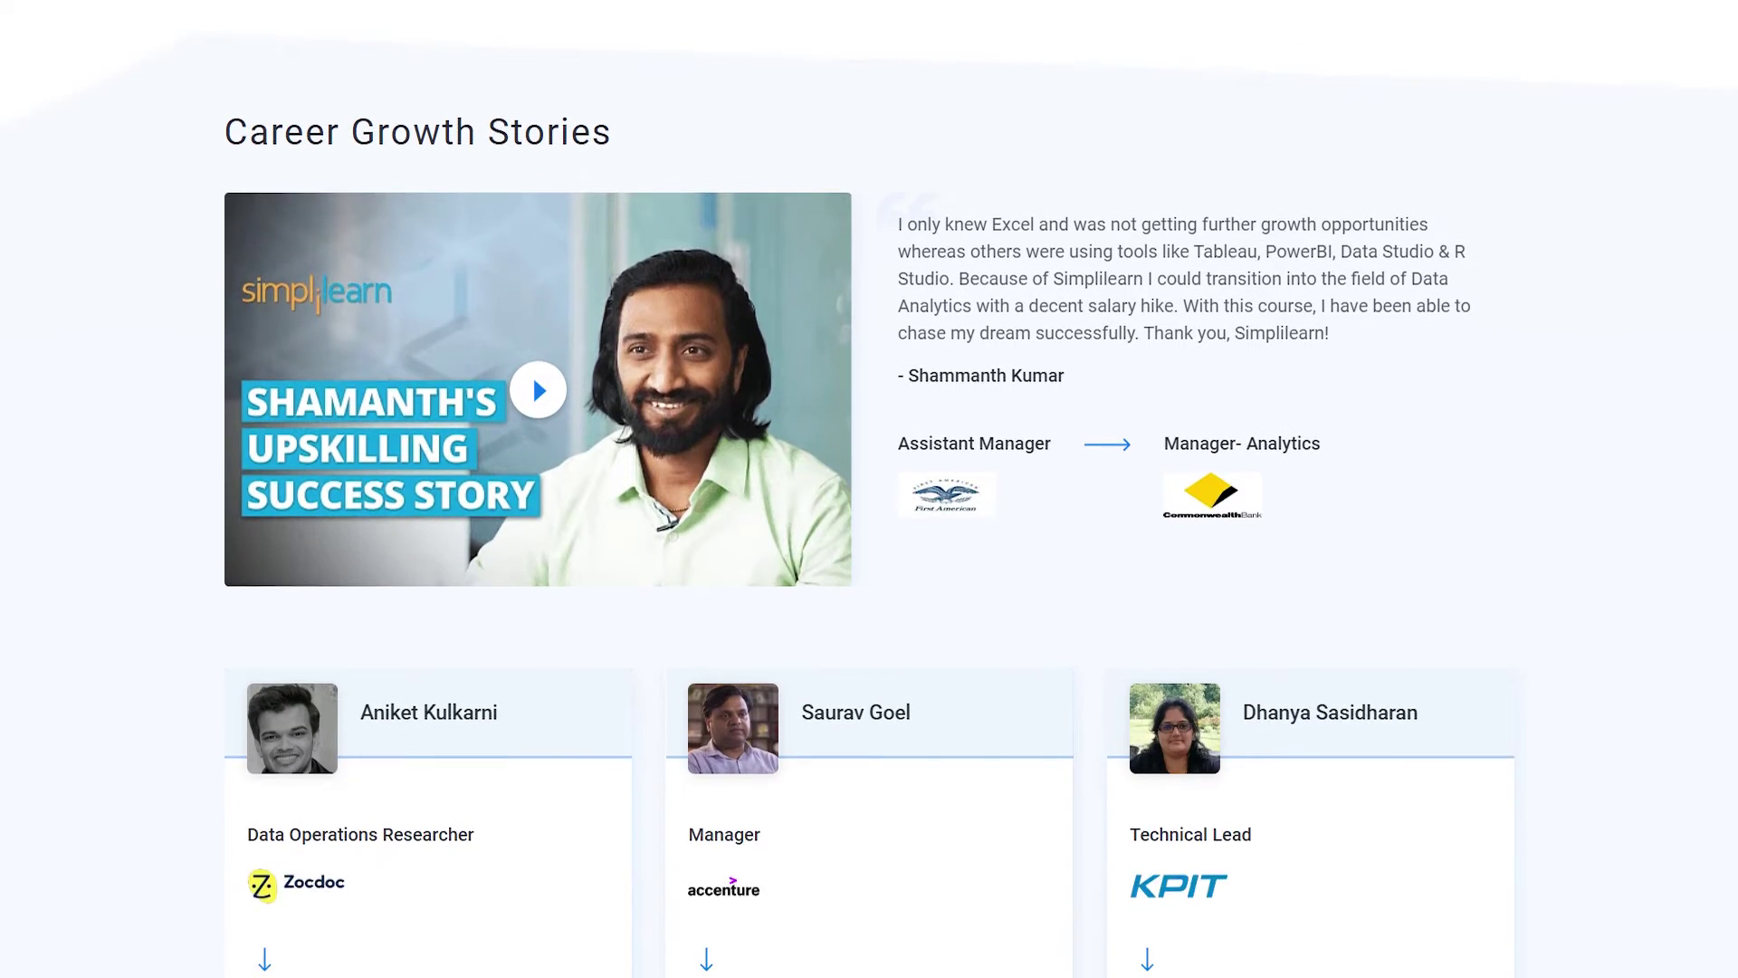
scroll(869, 489, down, 6)
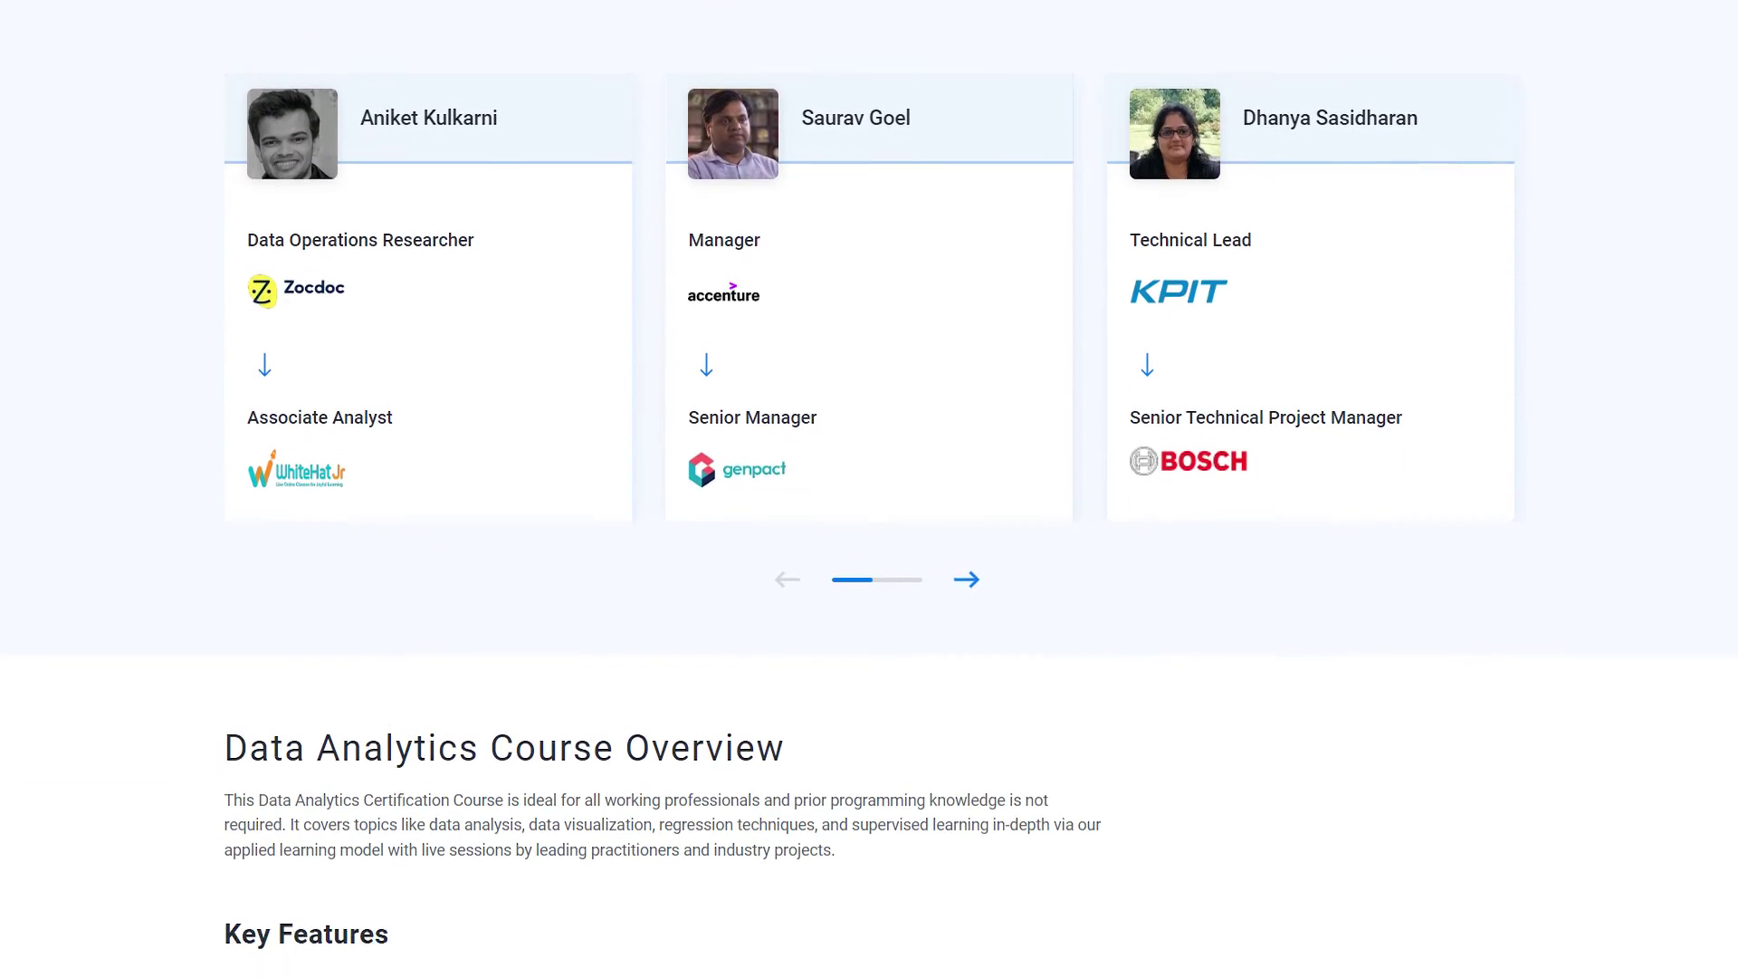
scroll(869, 489, down, 6)
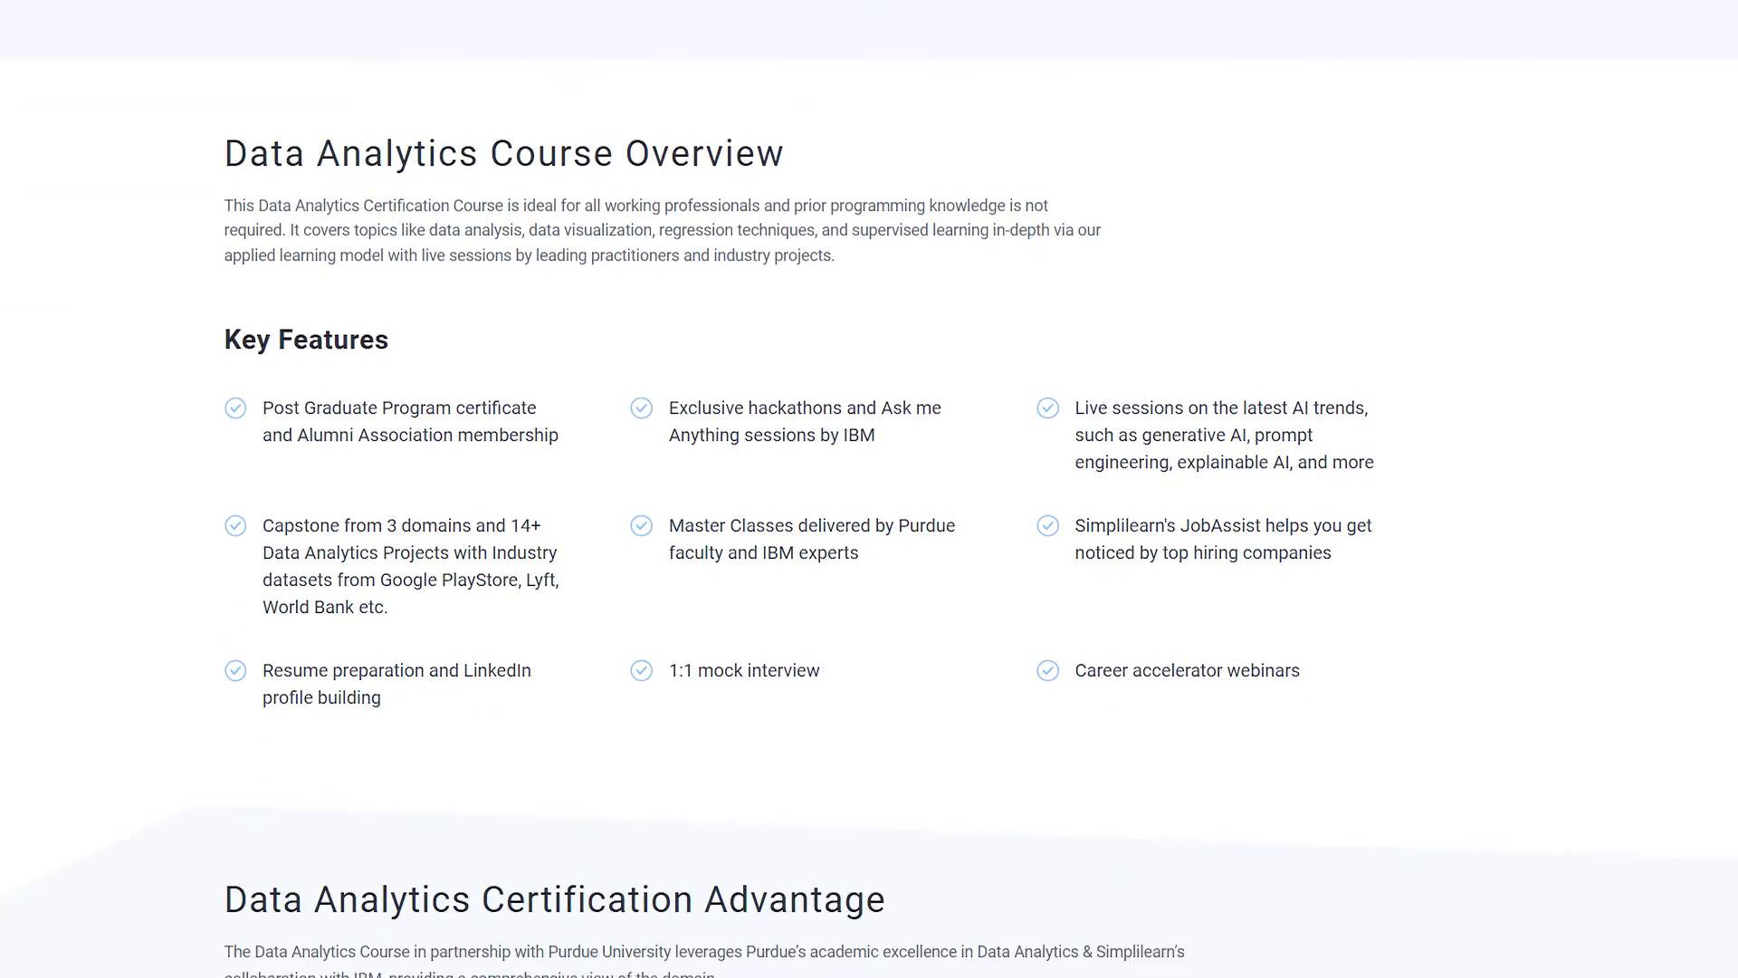
scroll(869, 489, down, 6)
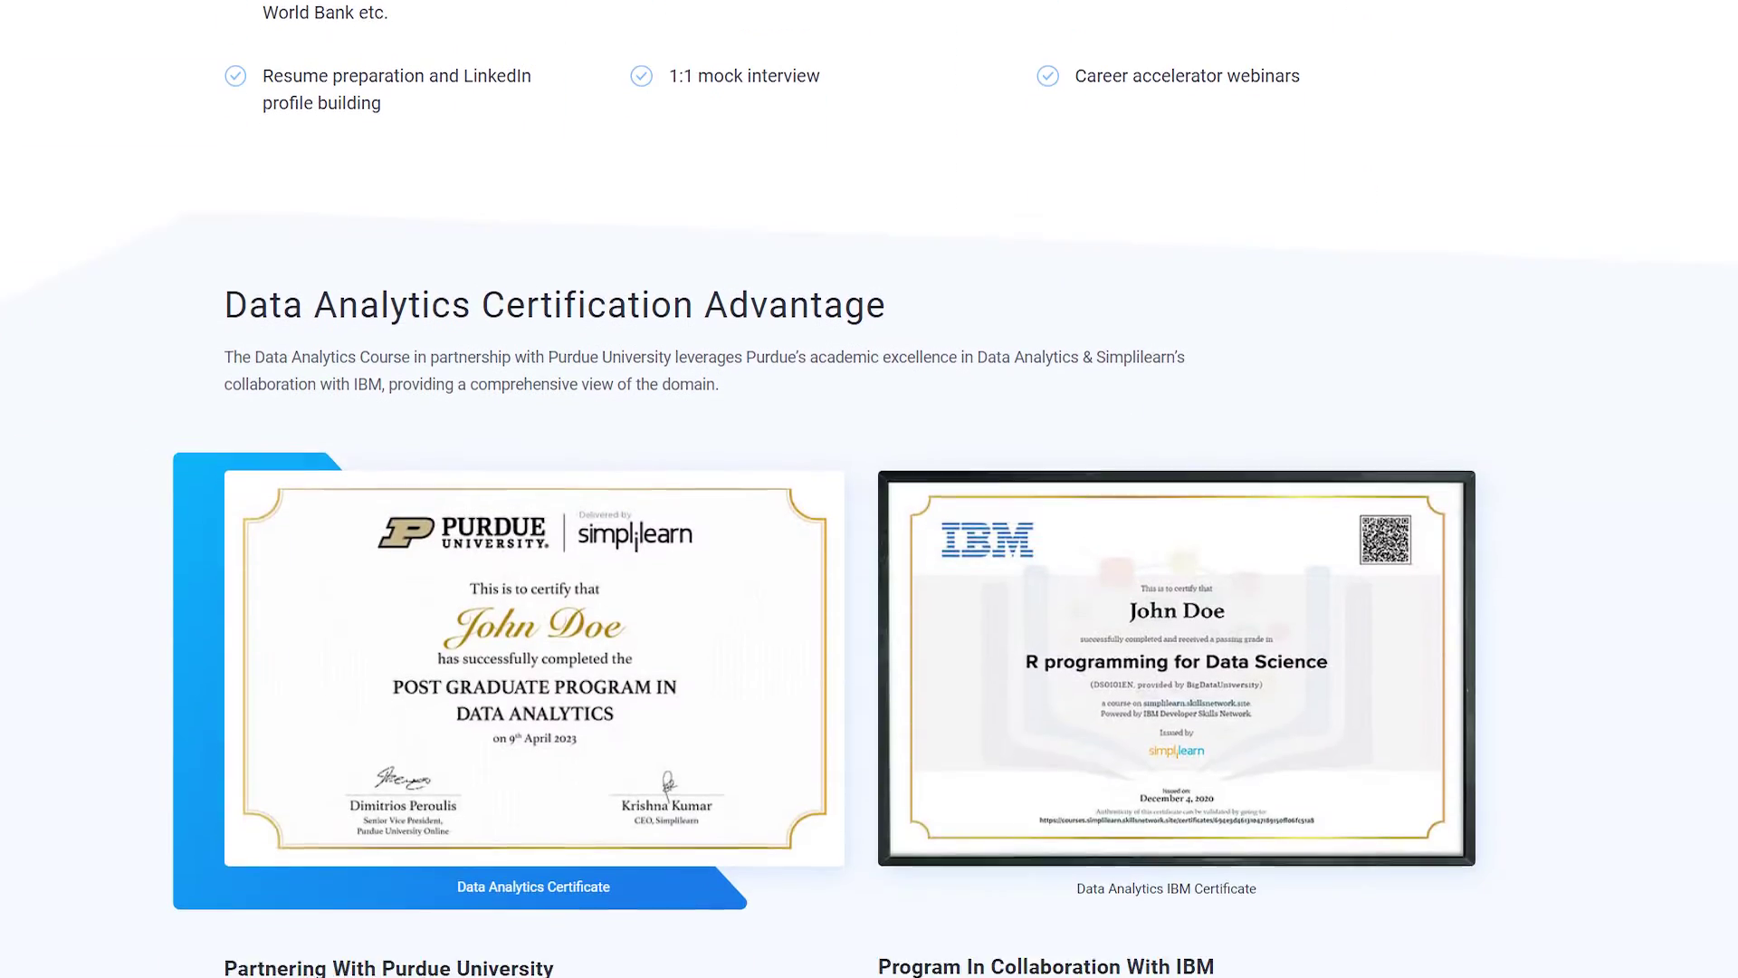
scroll(869, 489, down, 6)
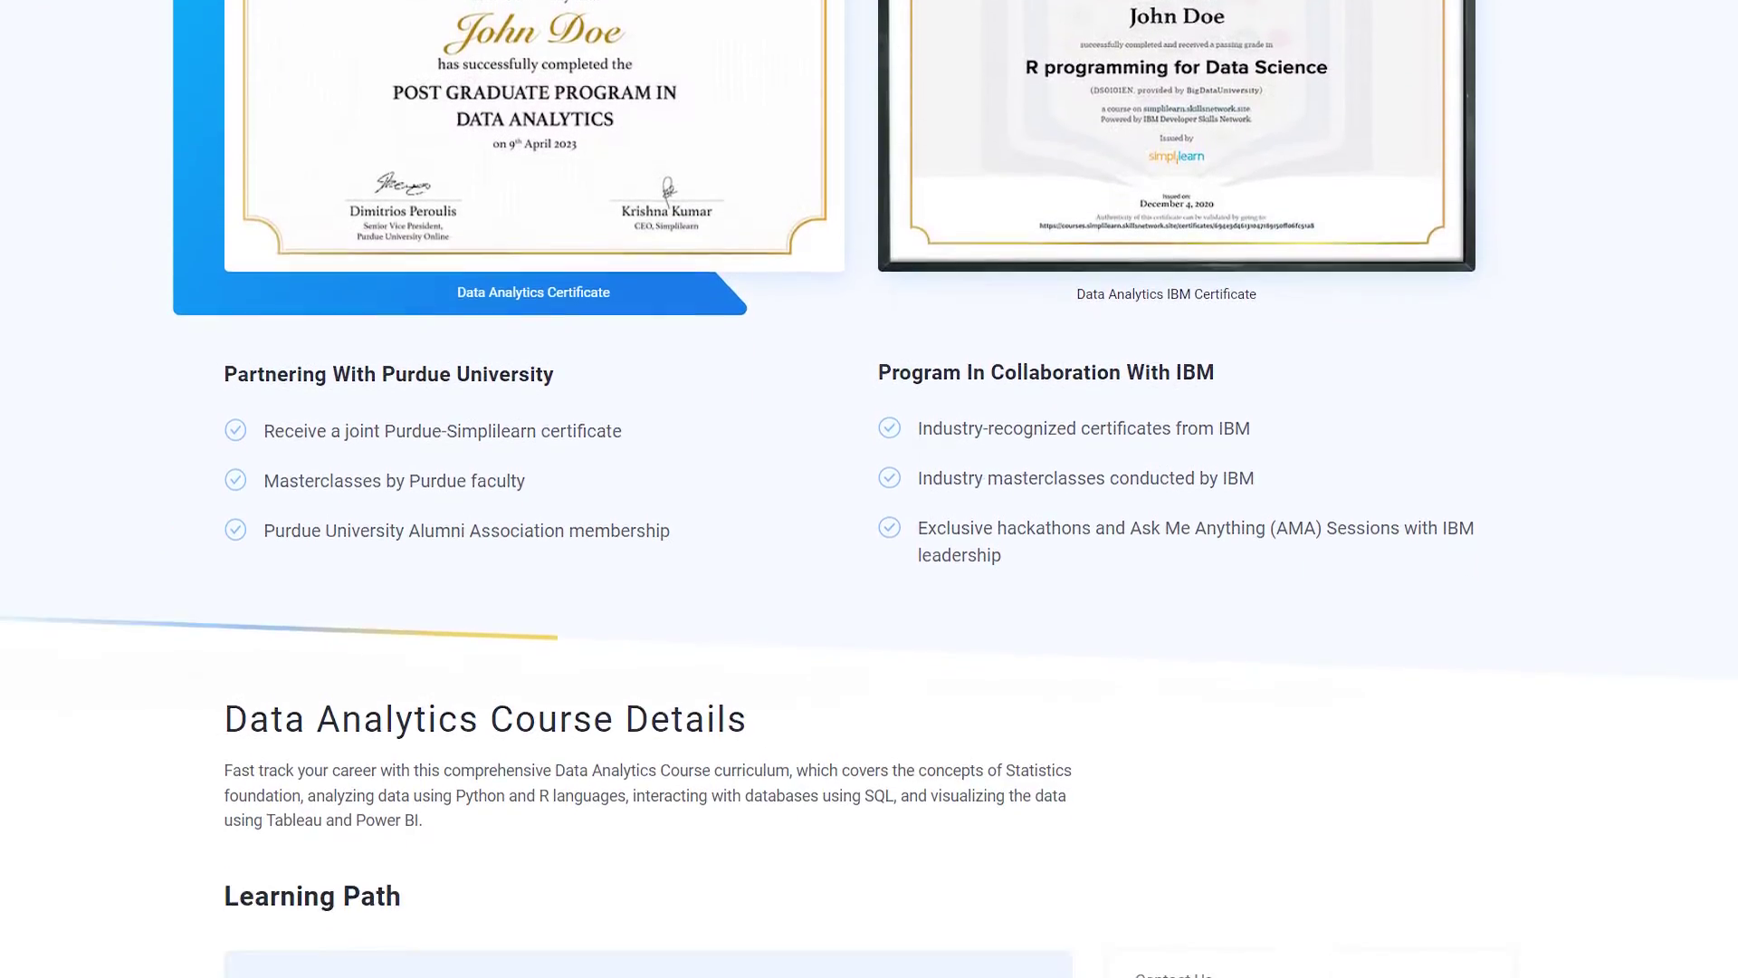
scroll(281, 874, down, 6)
scroll(869, 489, down, 6)
scroll(869, 489, down, 6)
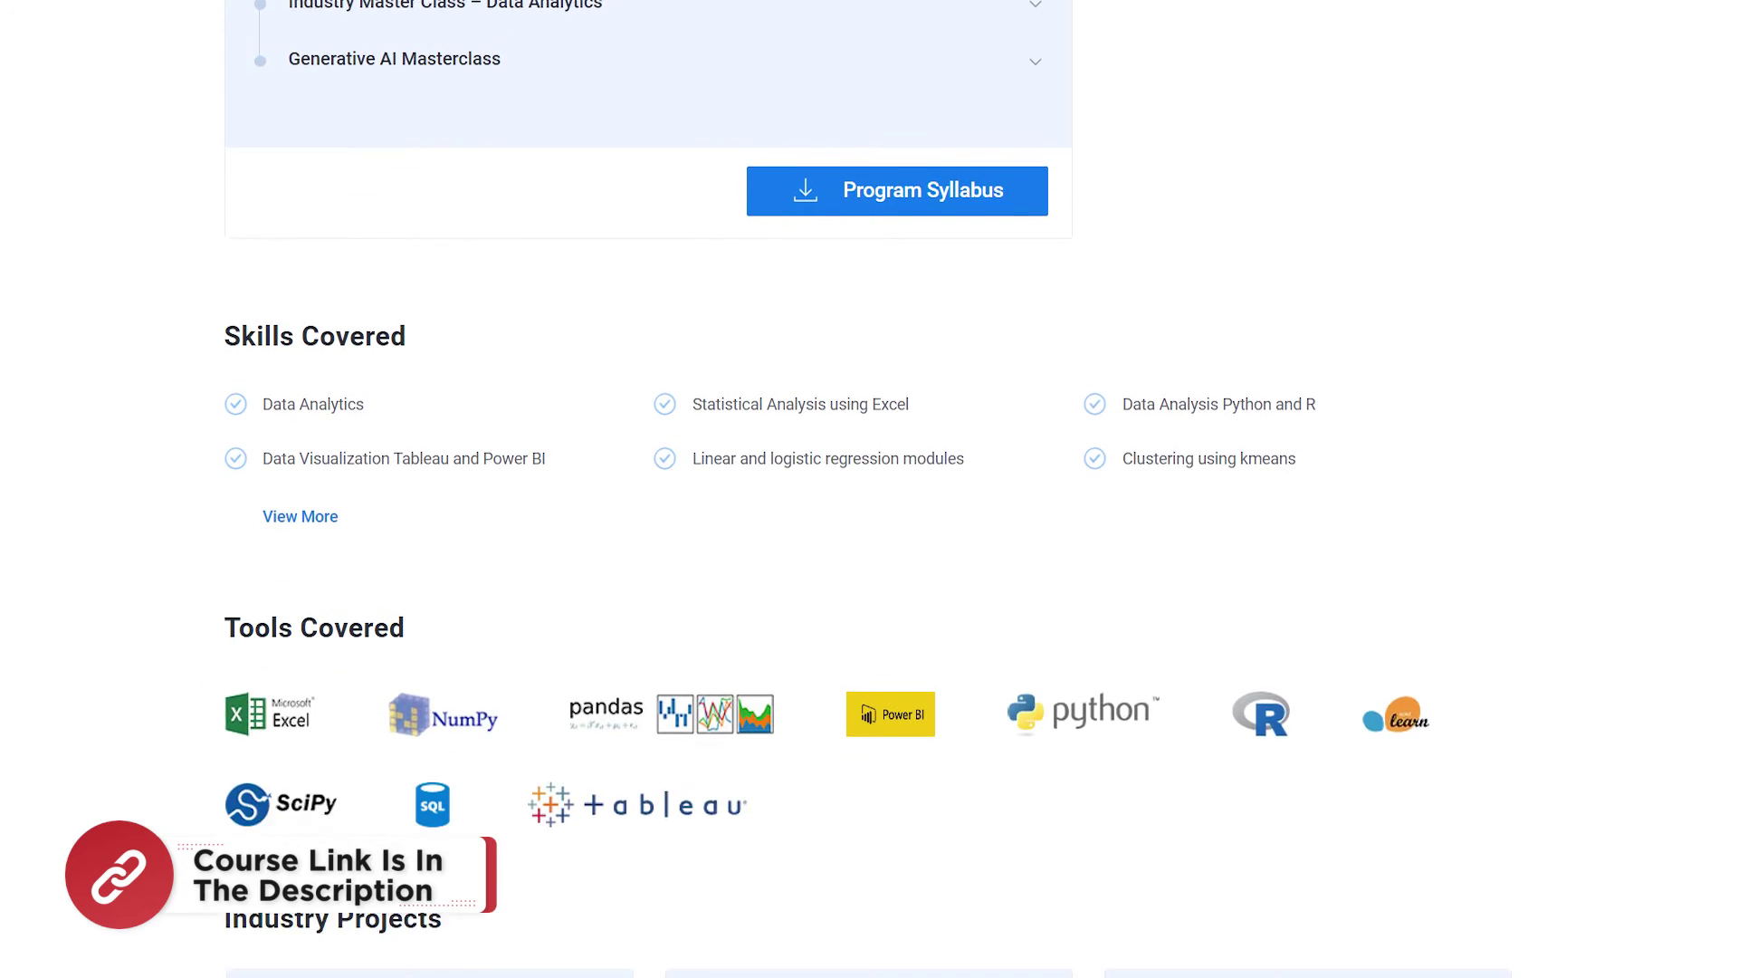
scroll(869, 489, down, 3)
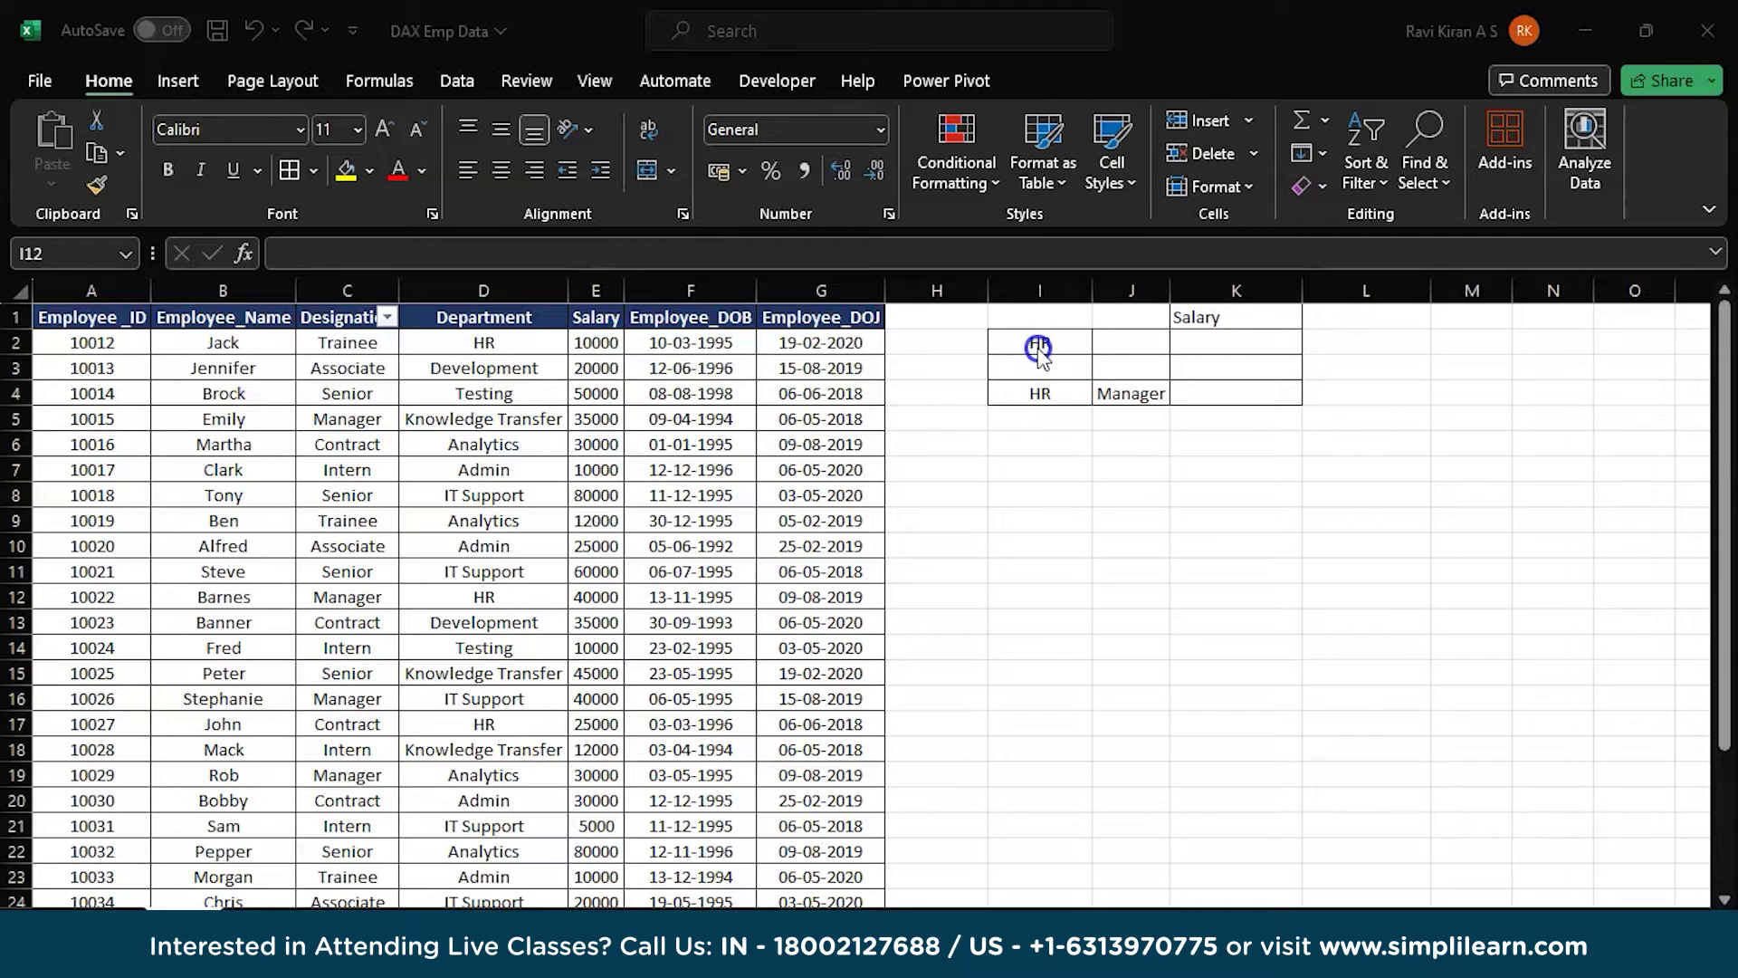
- Point out the HR criteria in I2 and I4 and Manager in J4, then select K2
click(1038, 351)
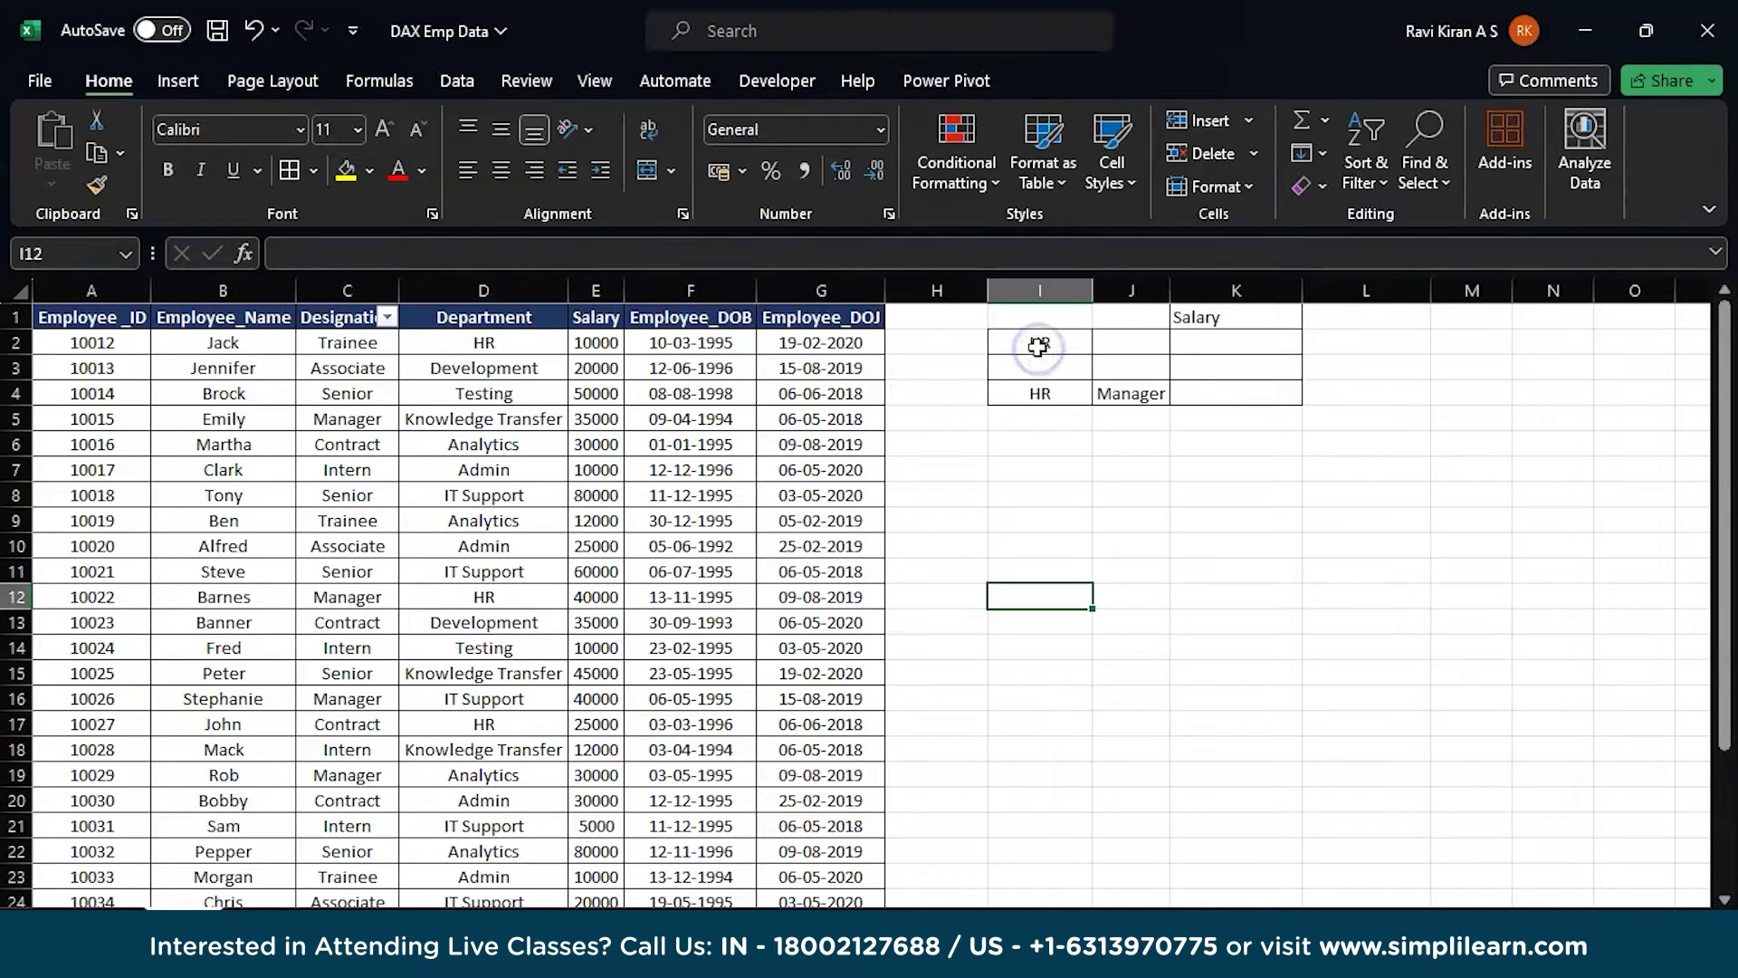
click(1039, 349)
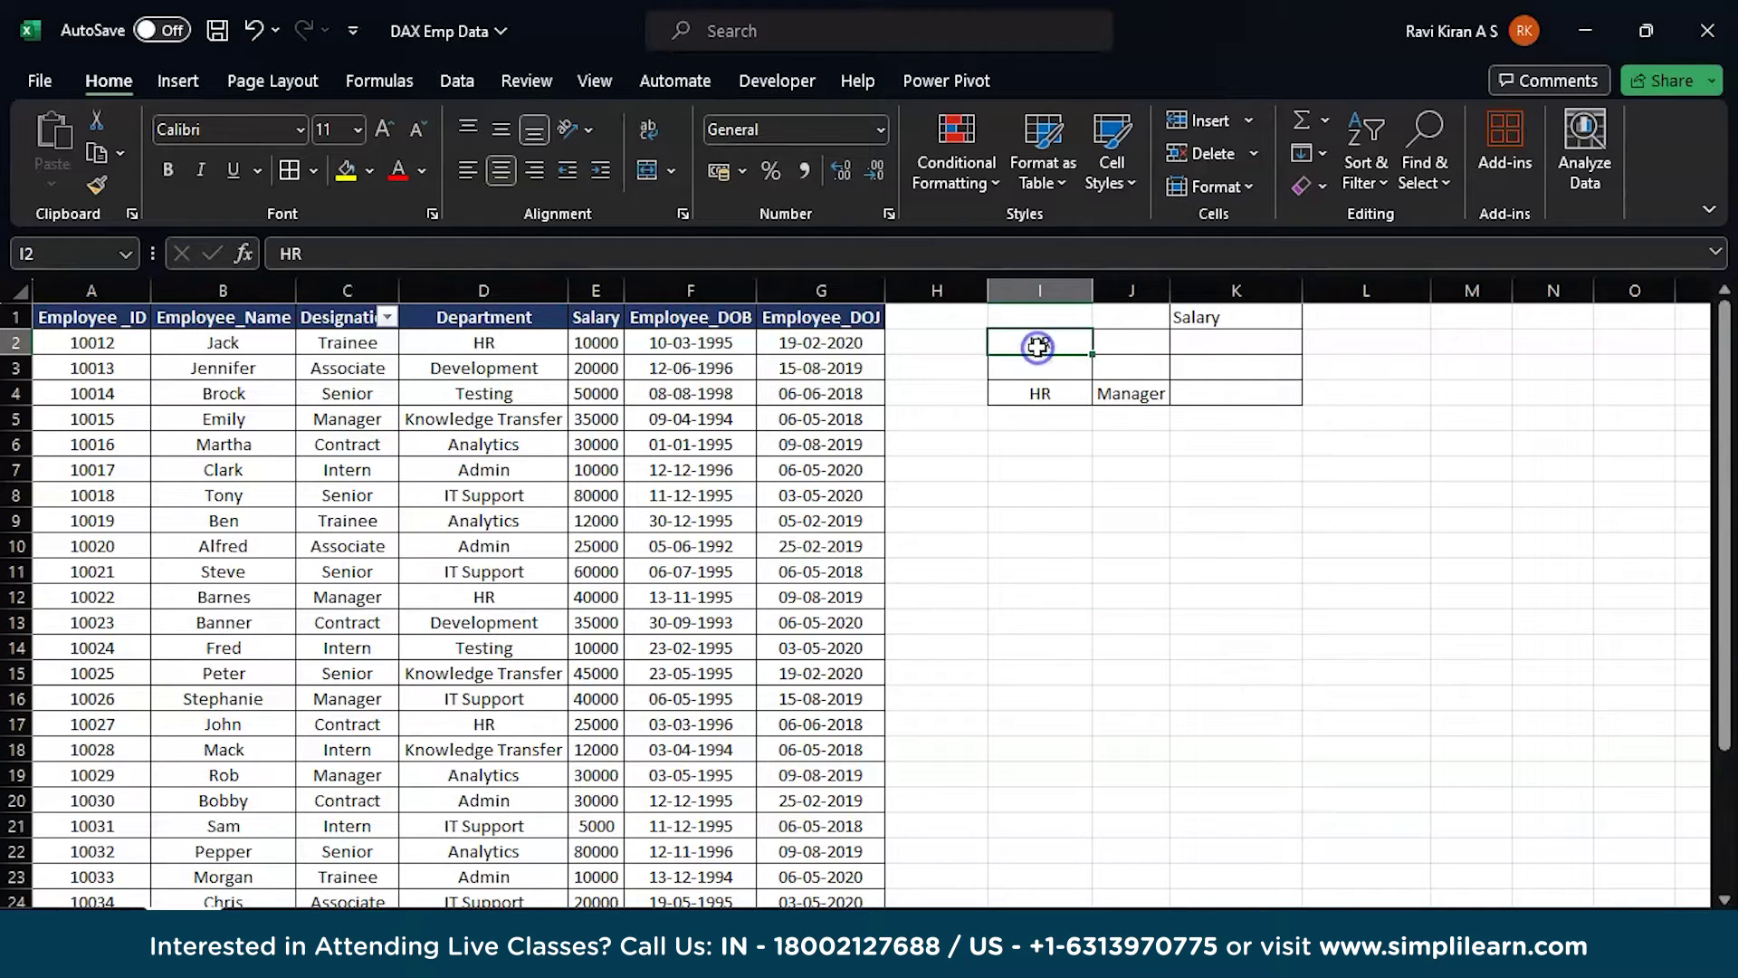
click(1036, 391)
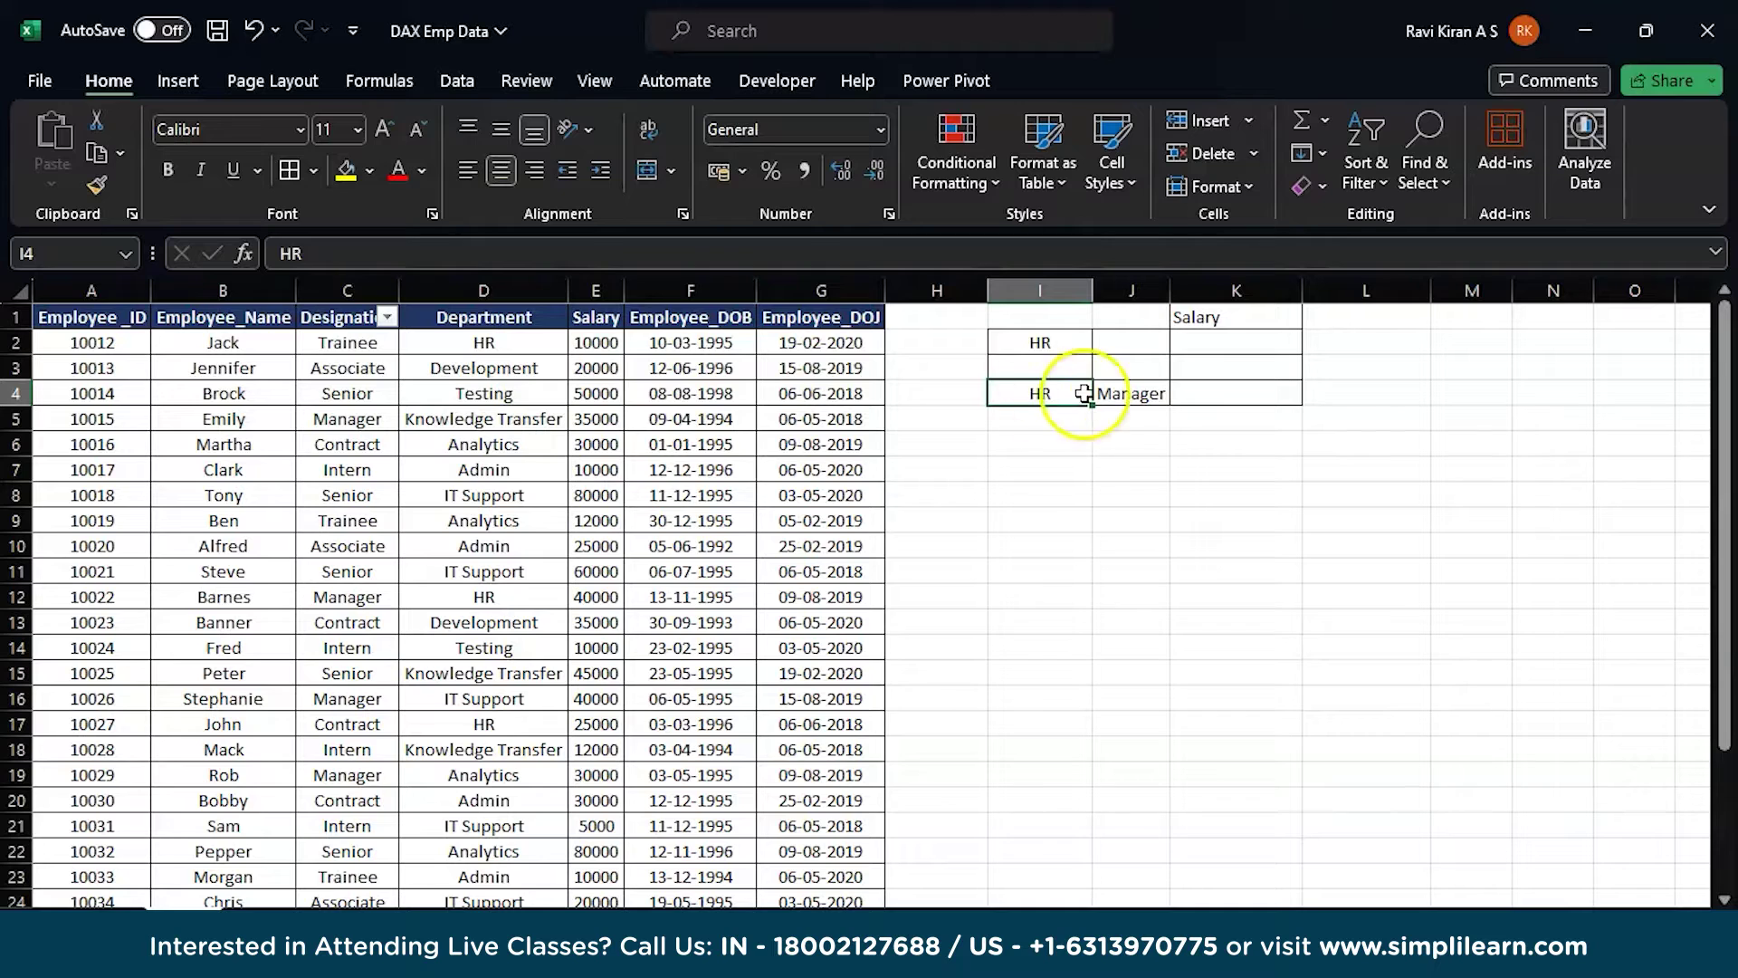
click(1122, 395)
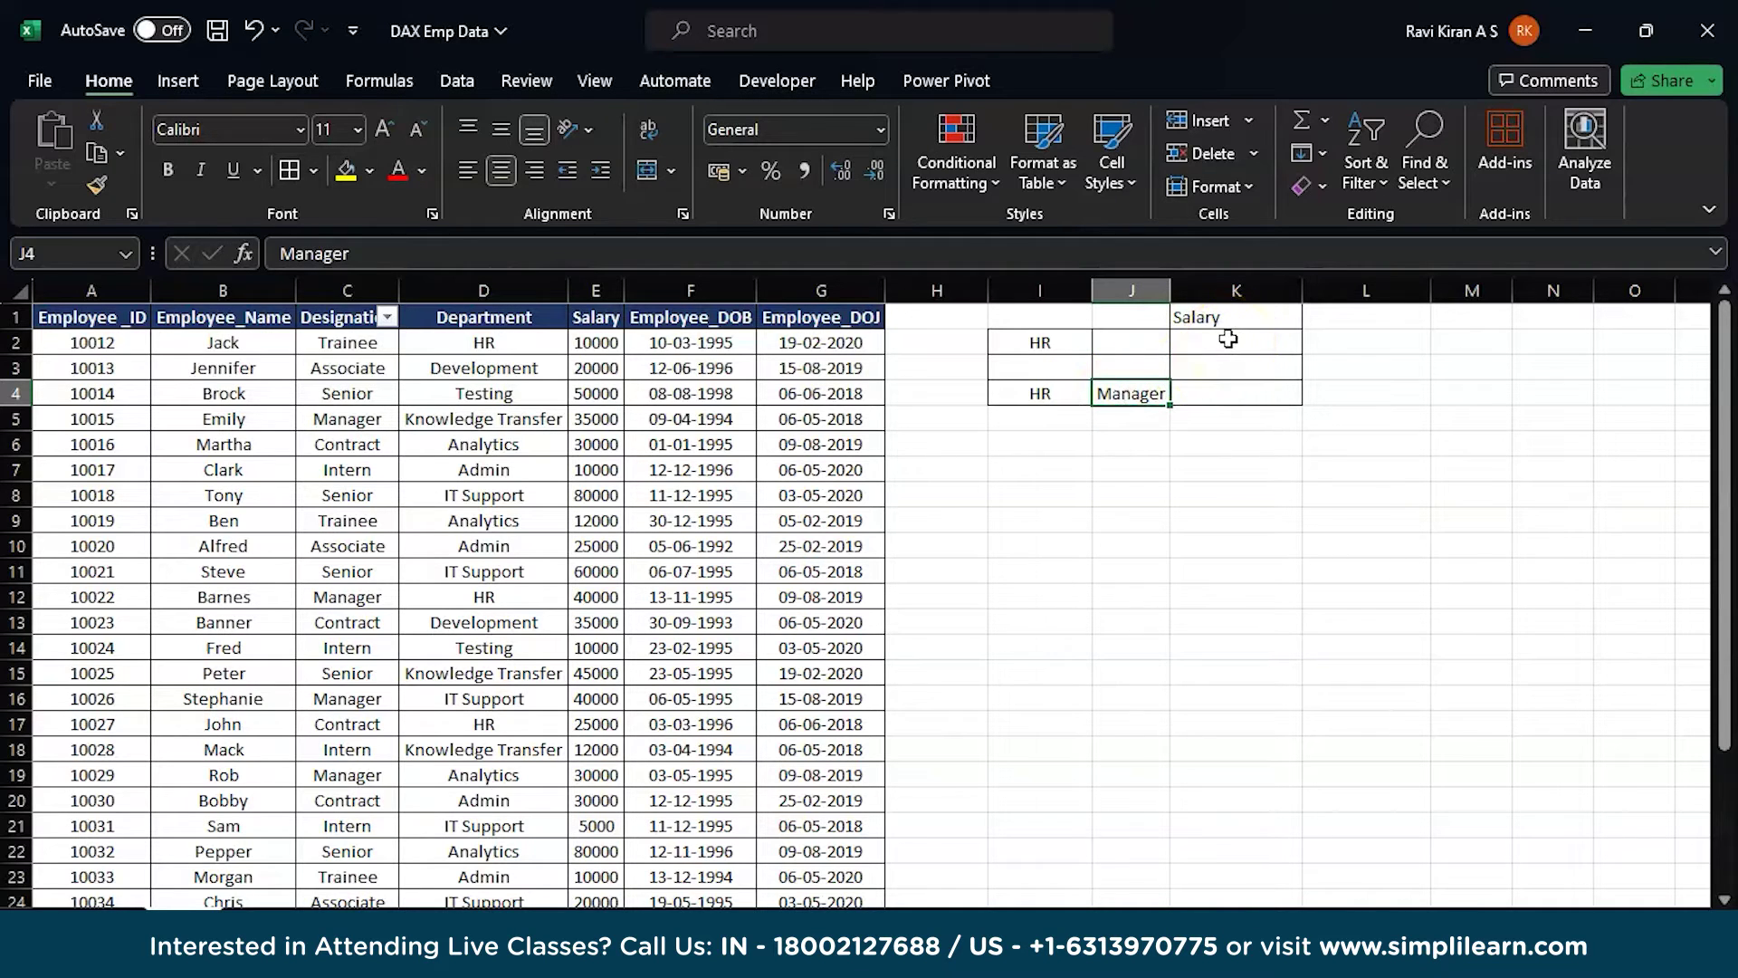
click(1229, 341)
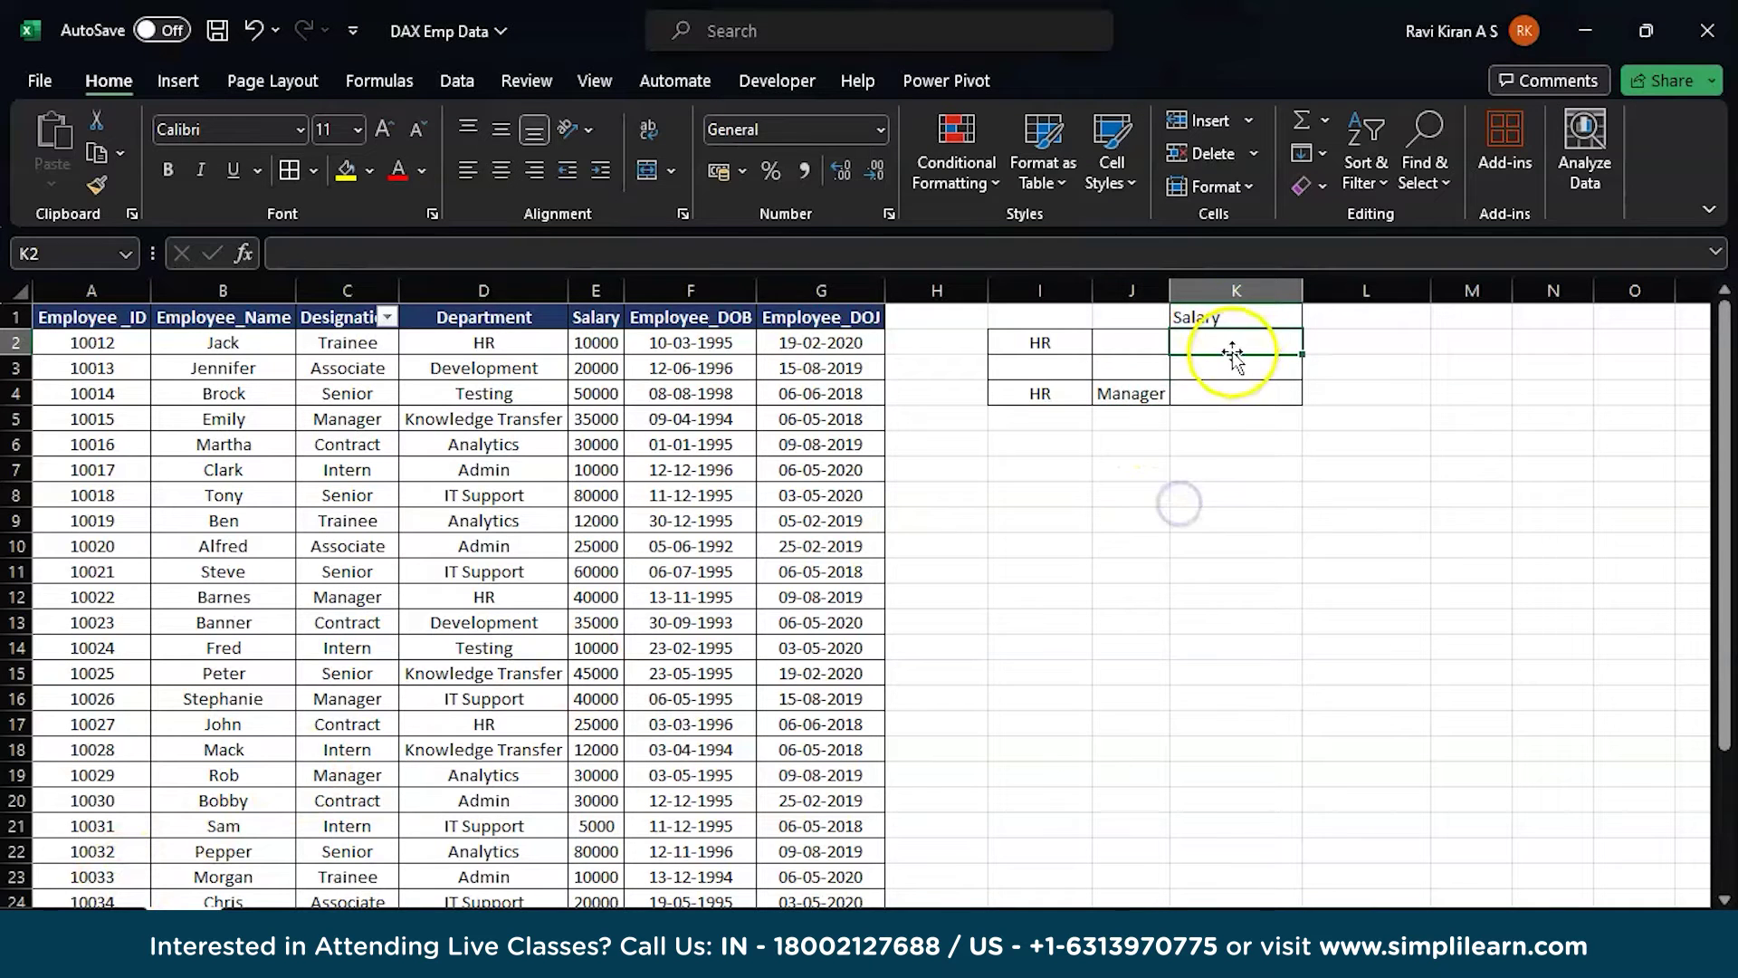
- Start a SUMIFS formula in K2 with salary range E2:E31 as the sum range
text(=)
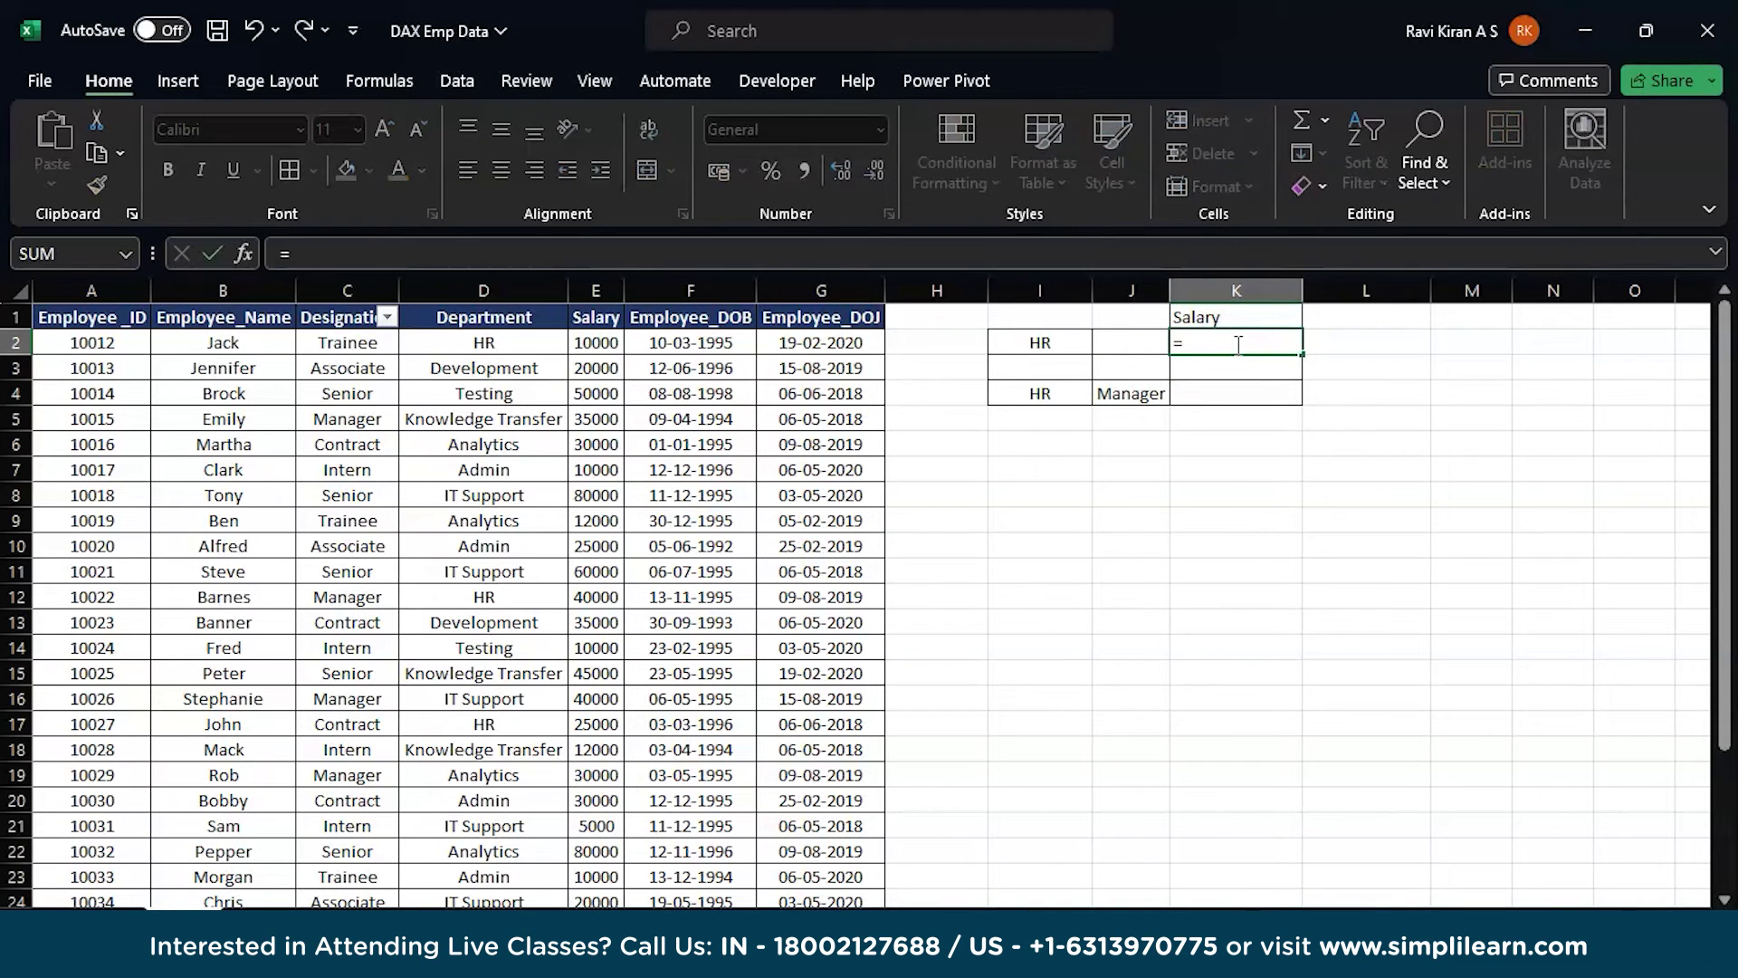
text(sumi)
key(Down)
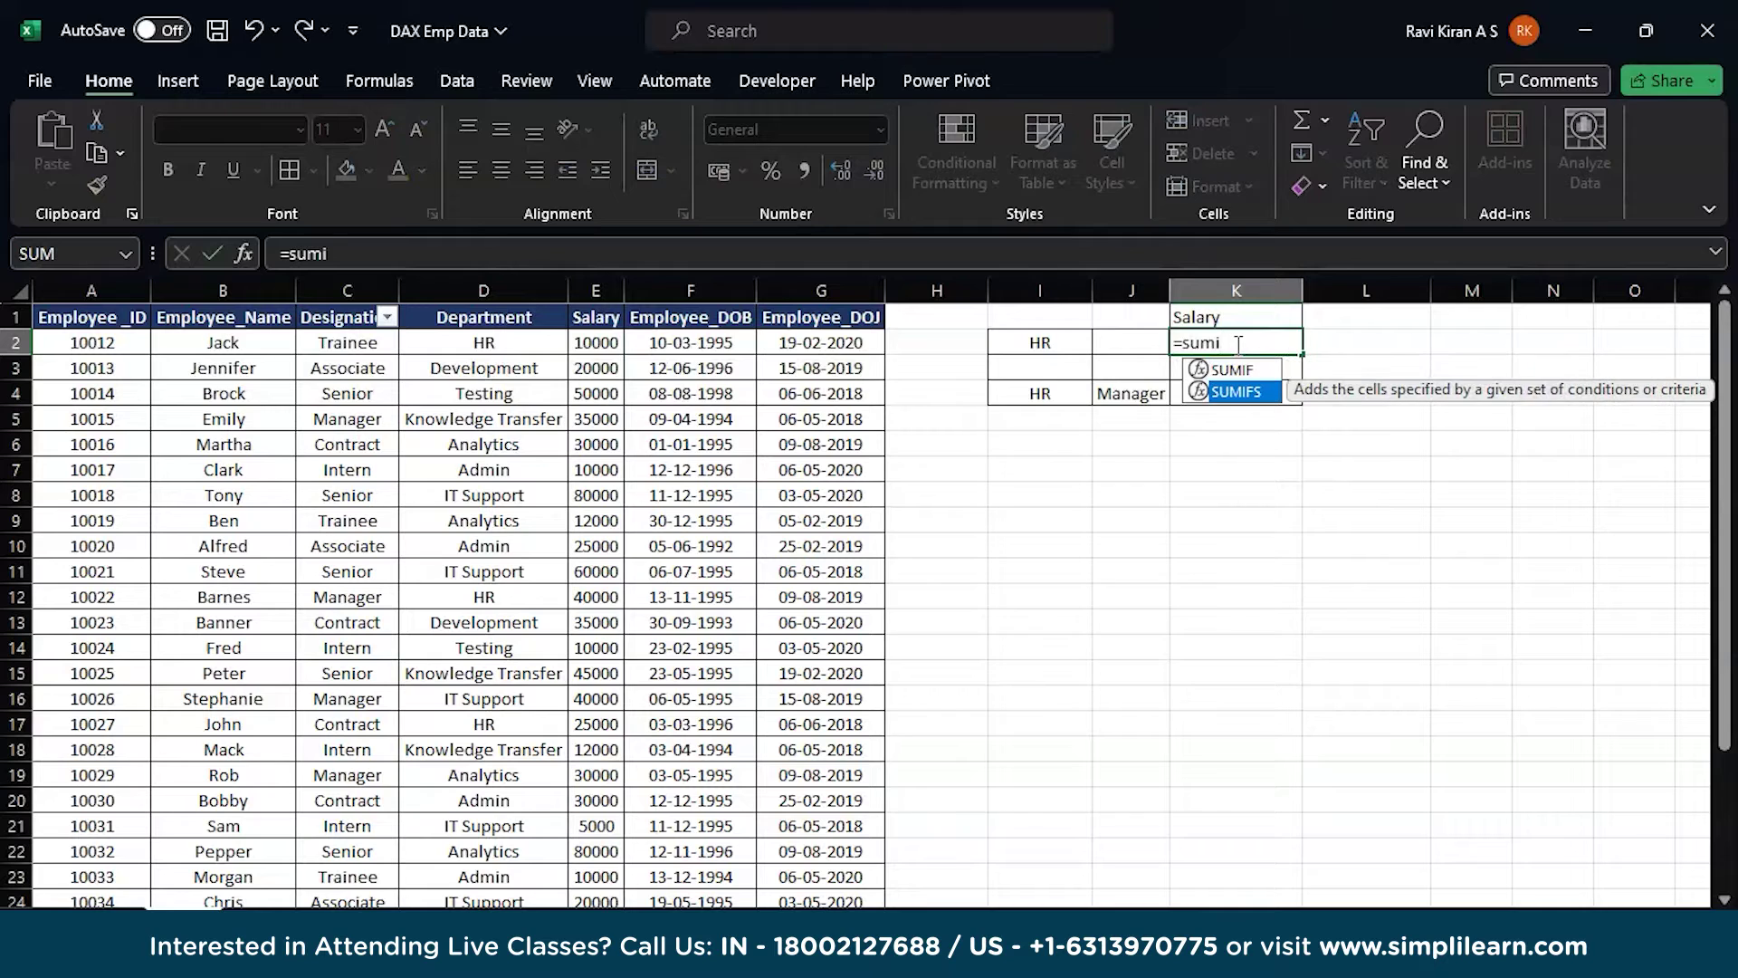
key(Tab)
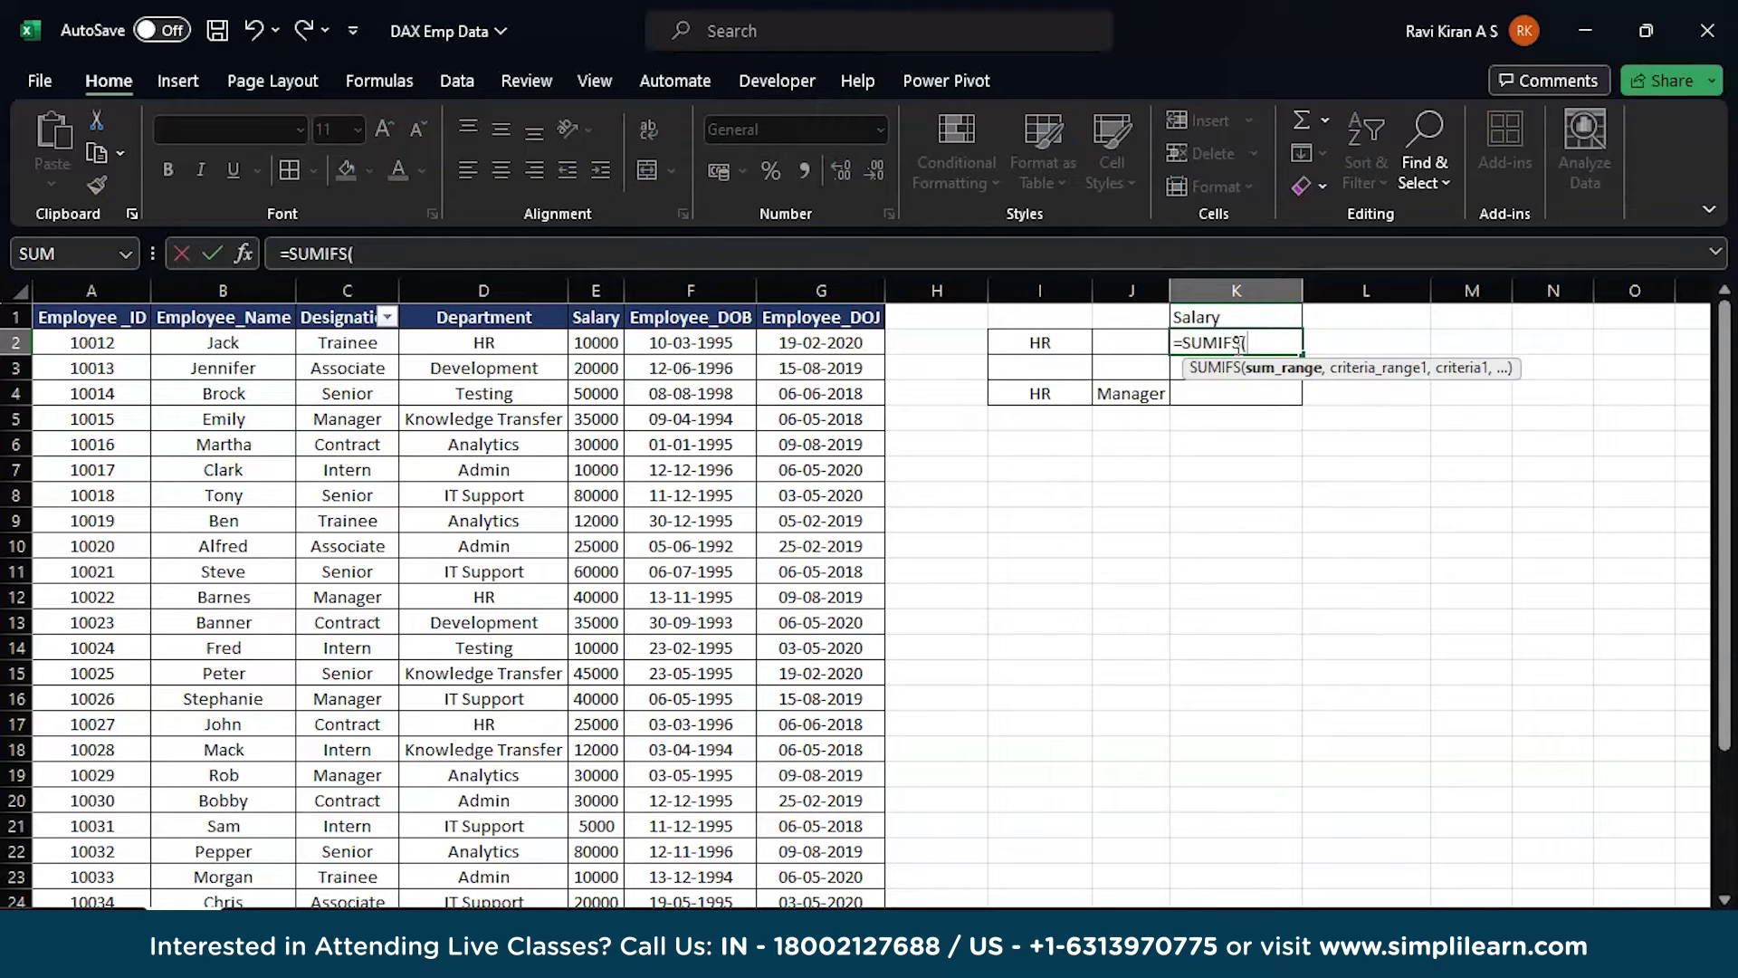
click(606, 344)
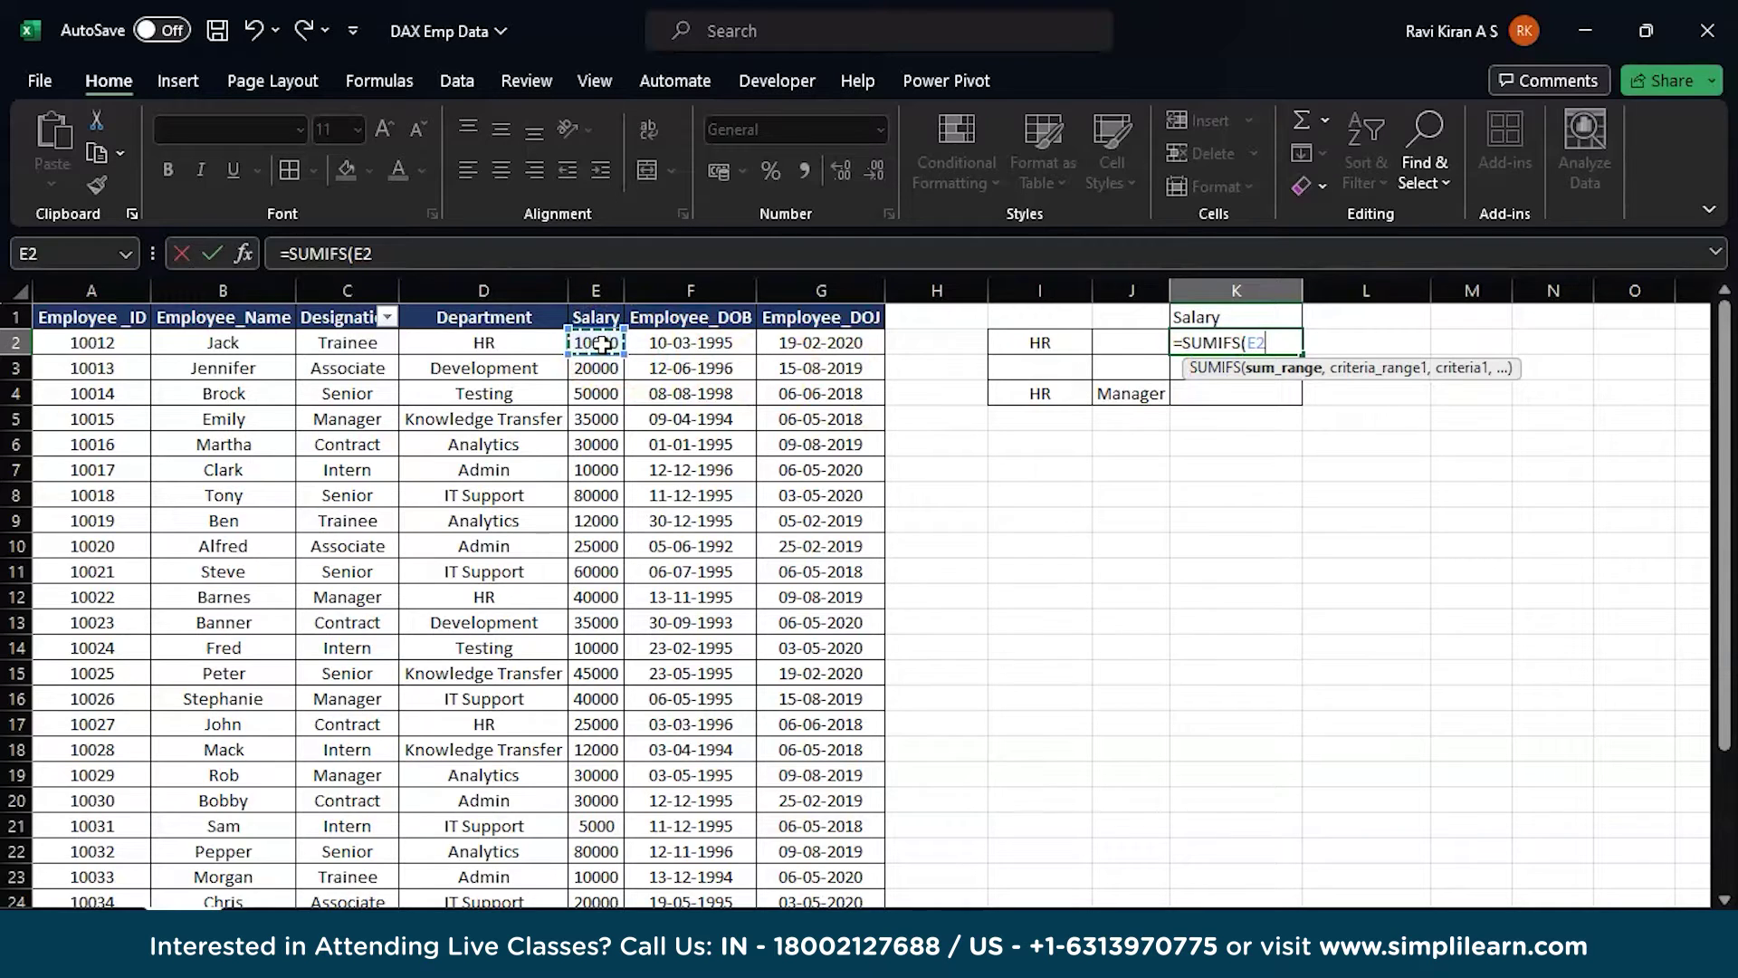
key(ctrl+shift+Down)
scroll(602, 344, up, 3)
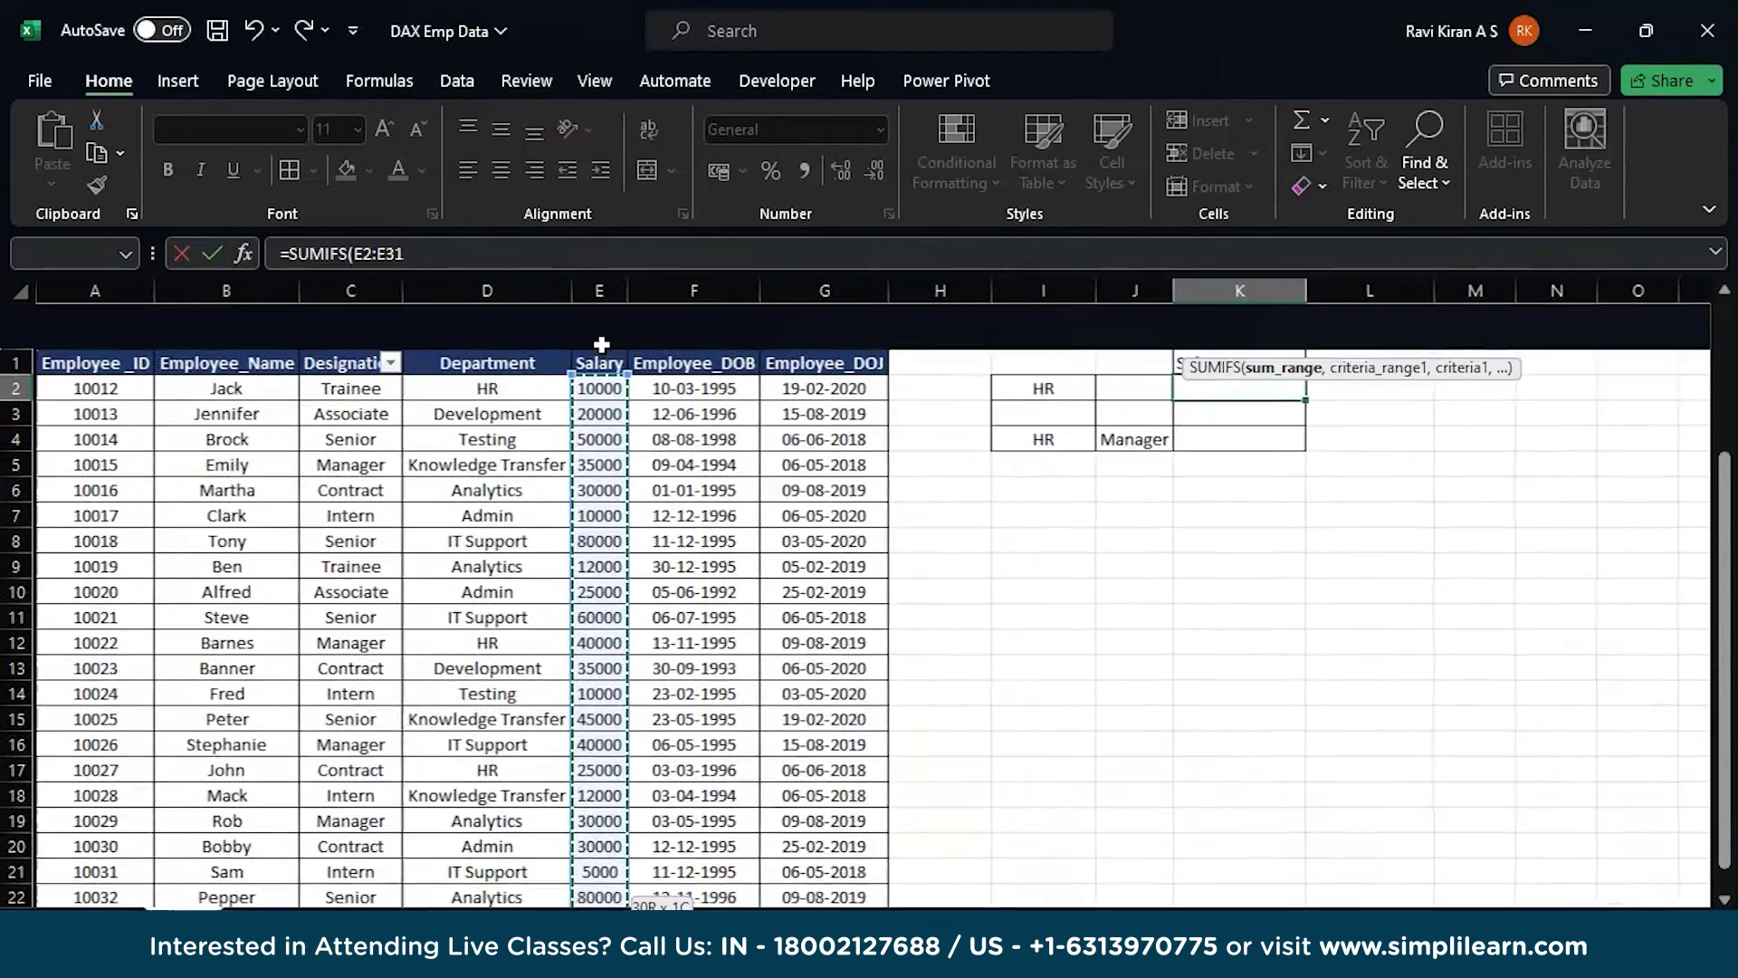
text(,)
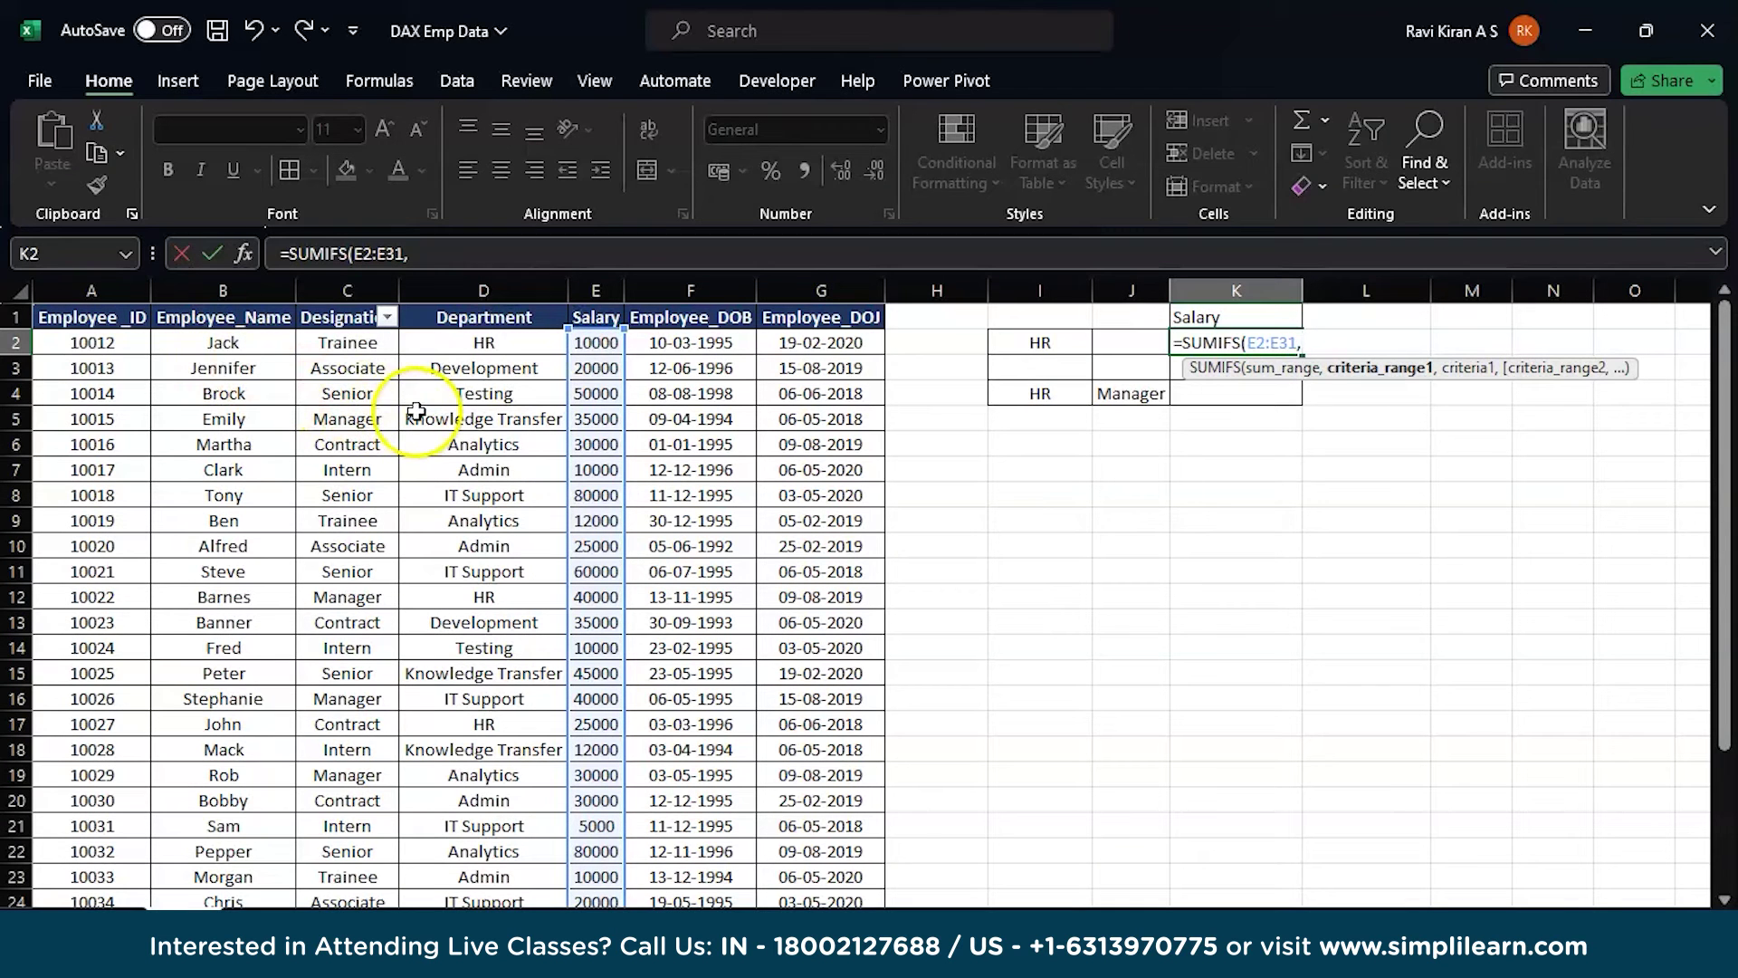
- Add department range D2:D31 with criterion I2 and commit, giving 120000 in K2
click(468, 343)
key(ctrl+shift+Down)
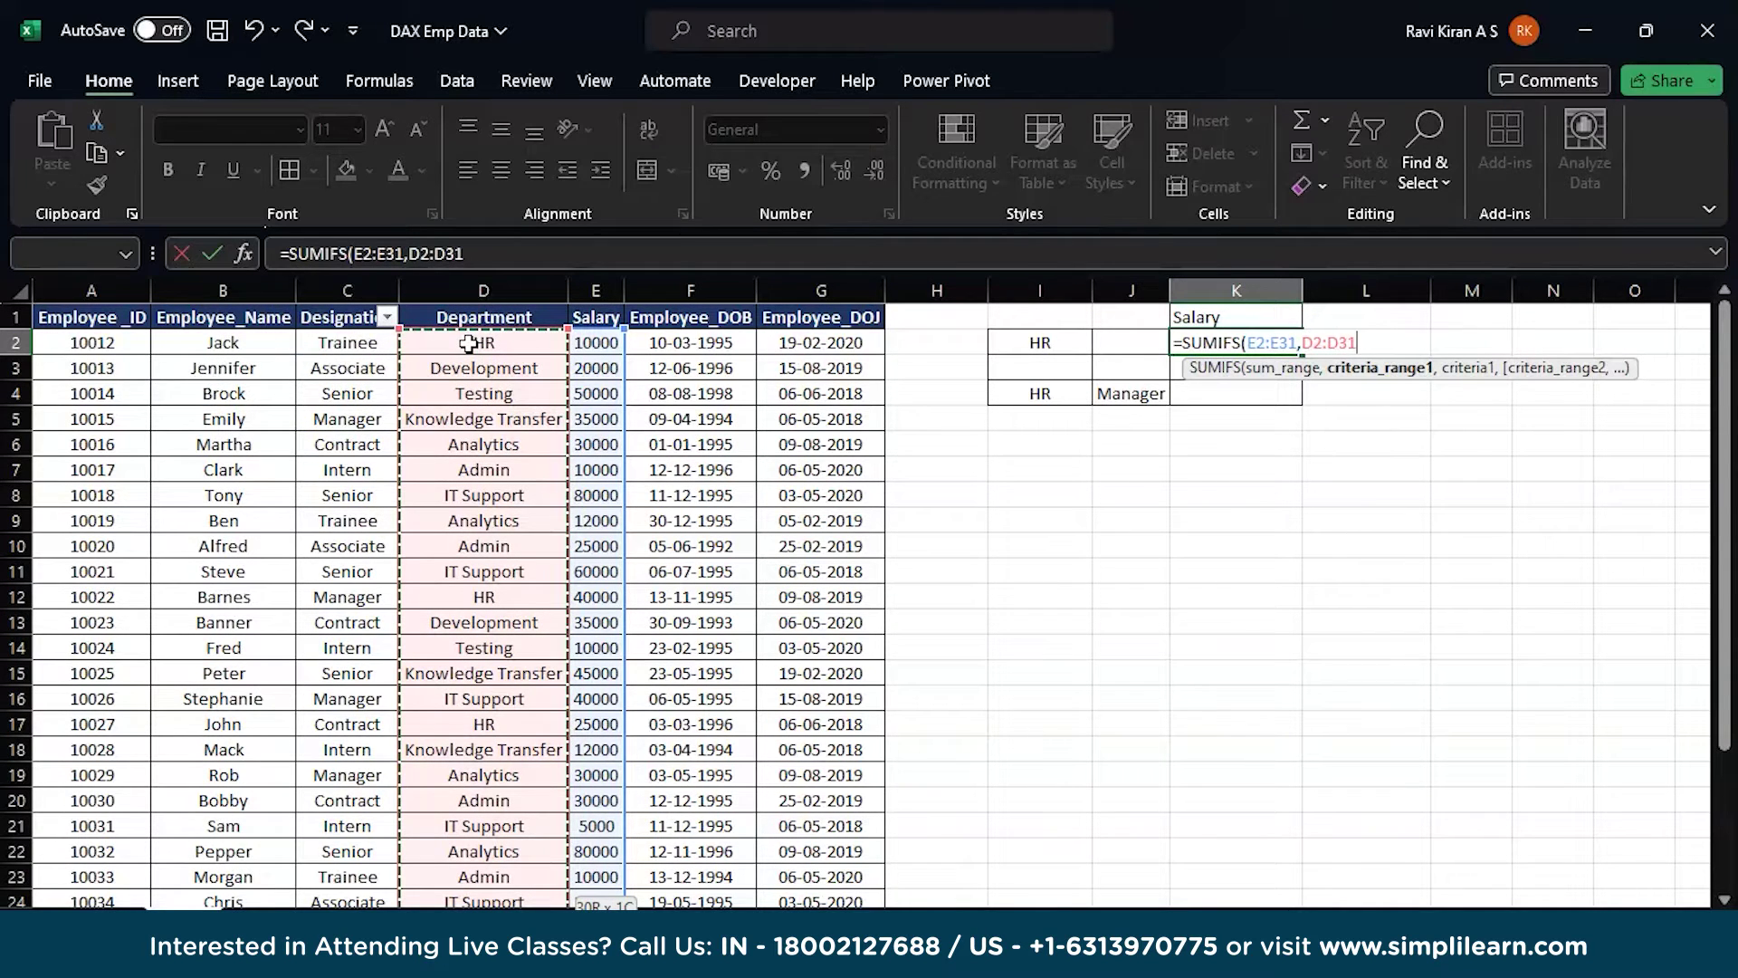
text(,)
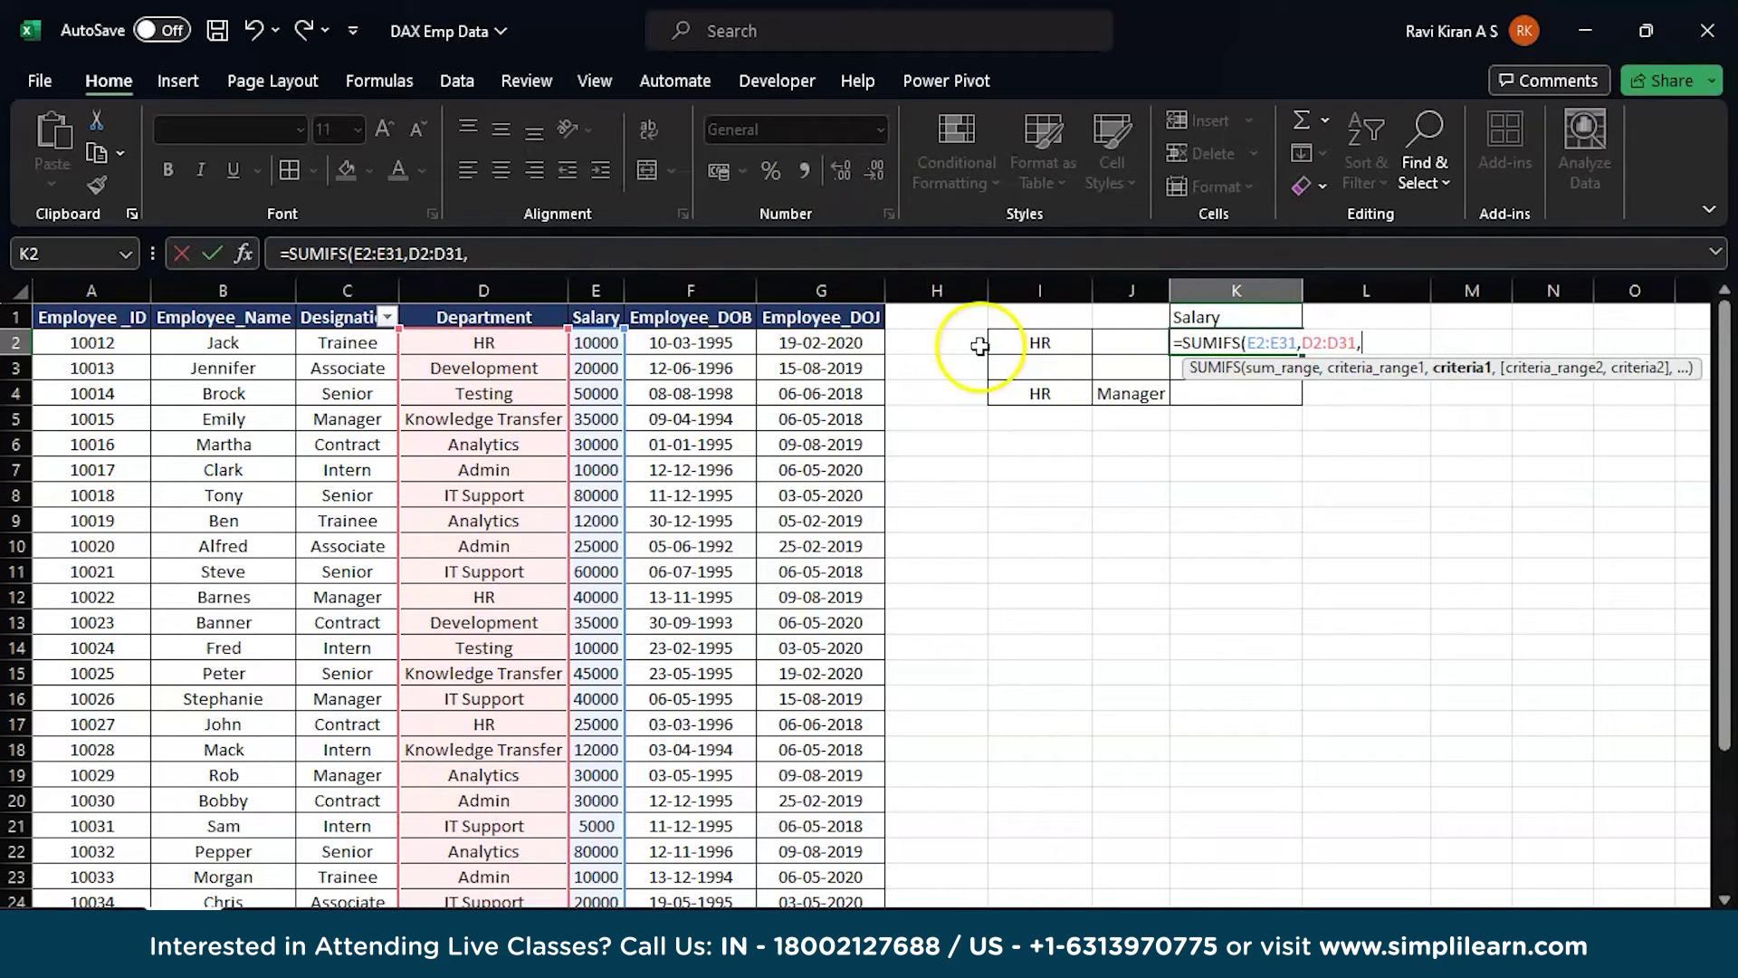
click(1041, 342)
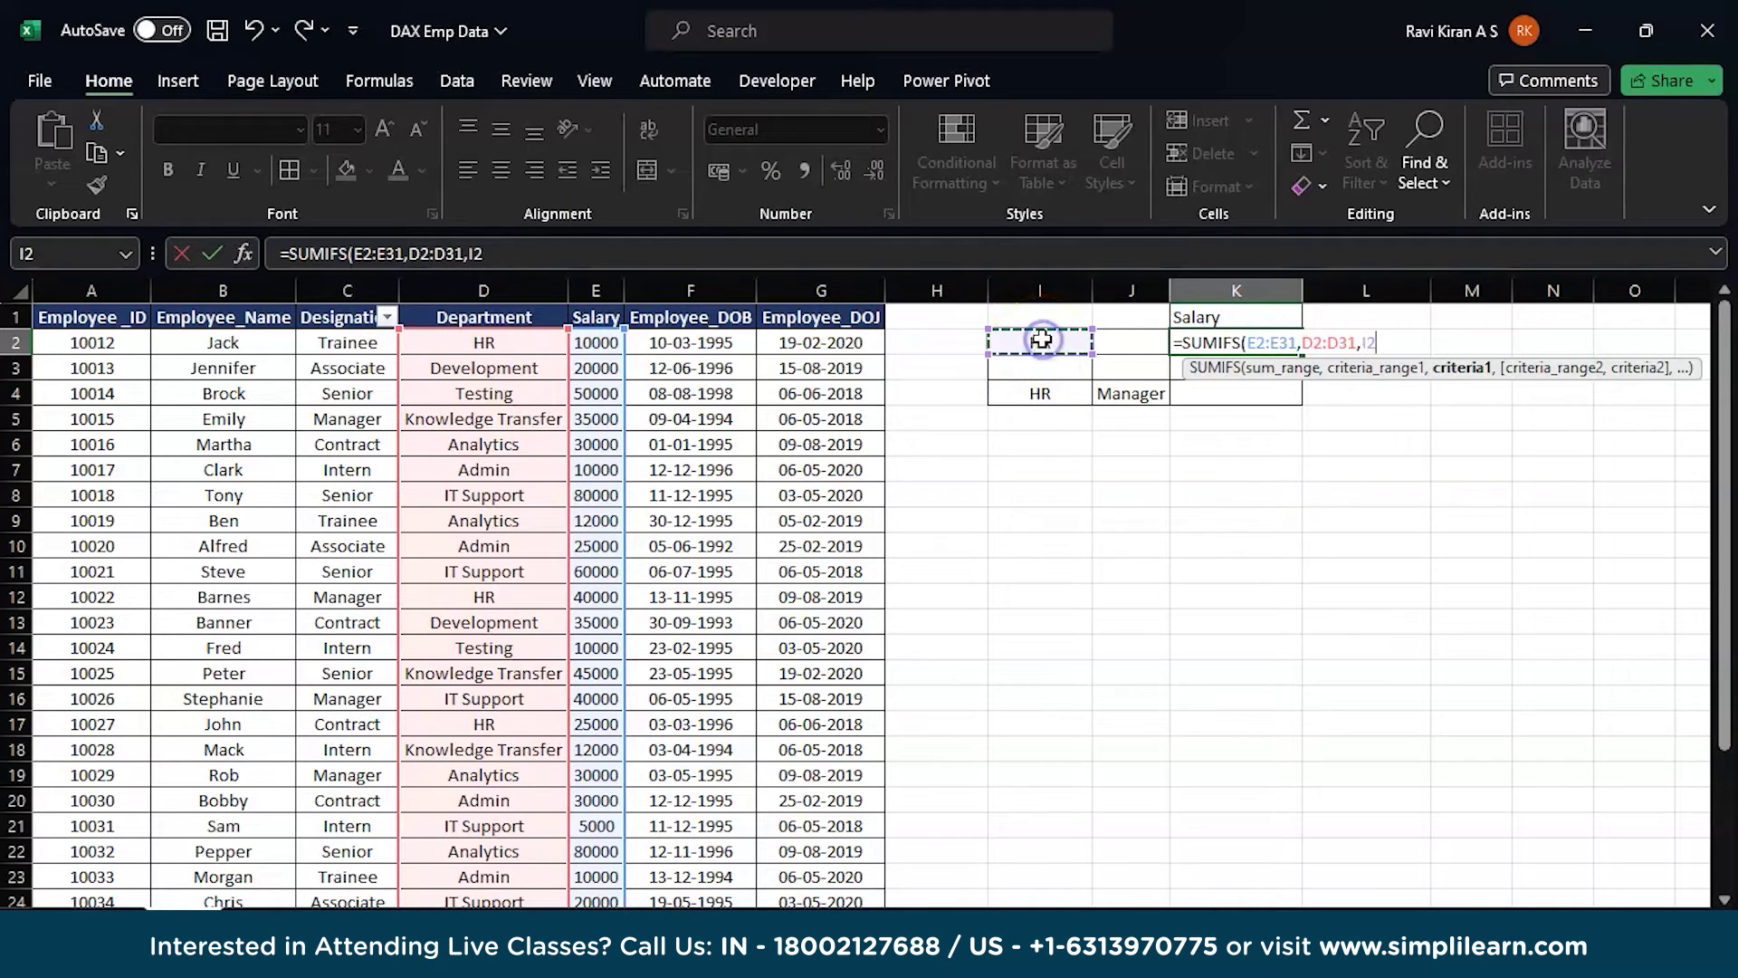
text())
key(Return)
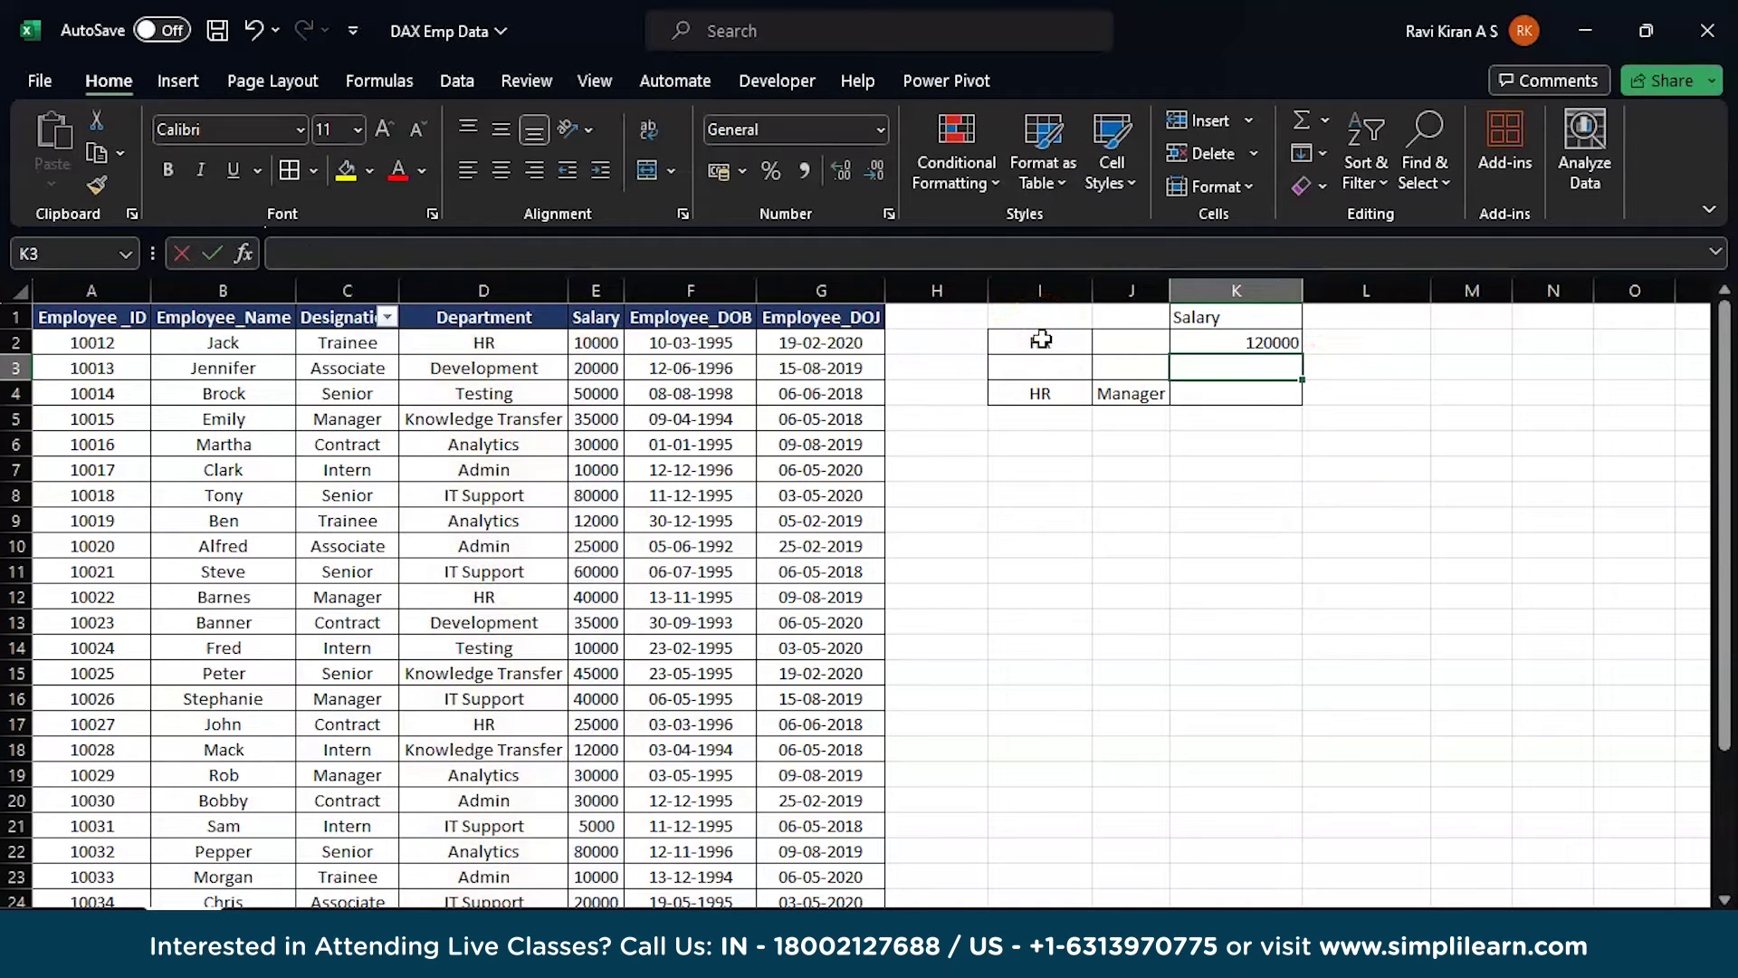
click(1244, 344)
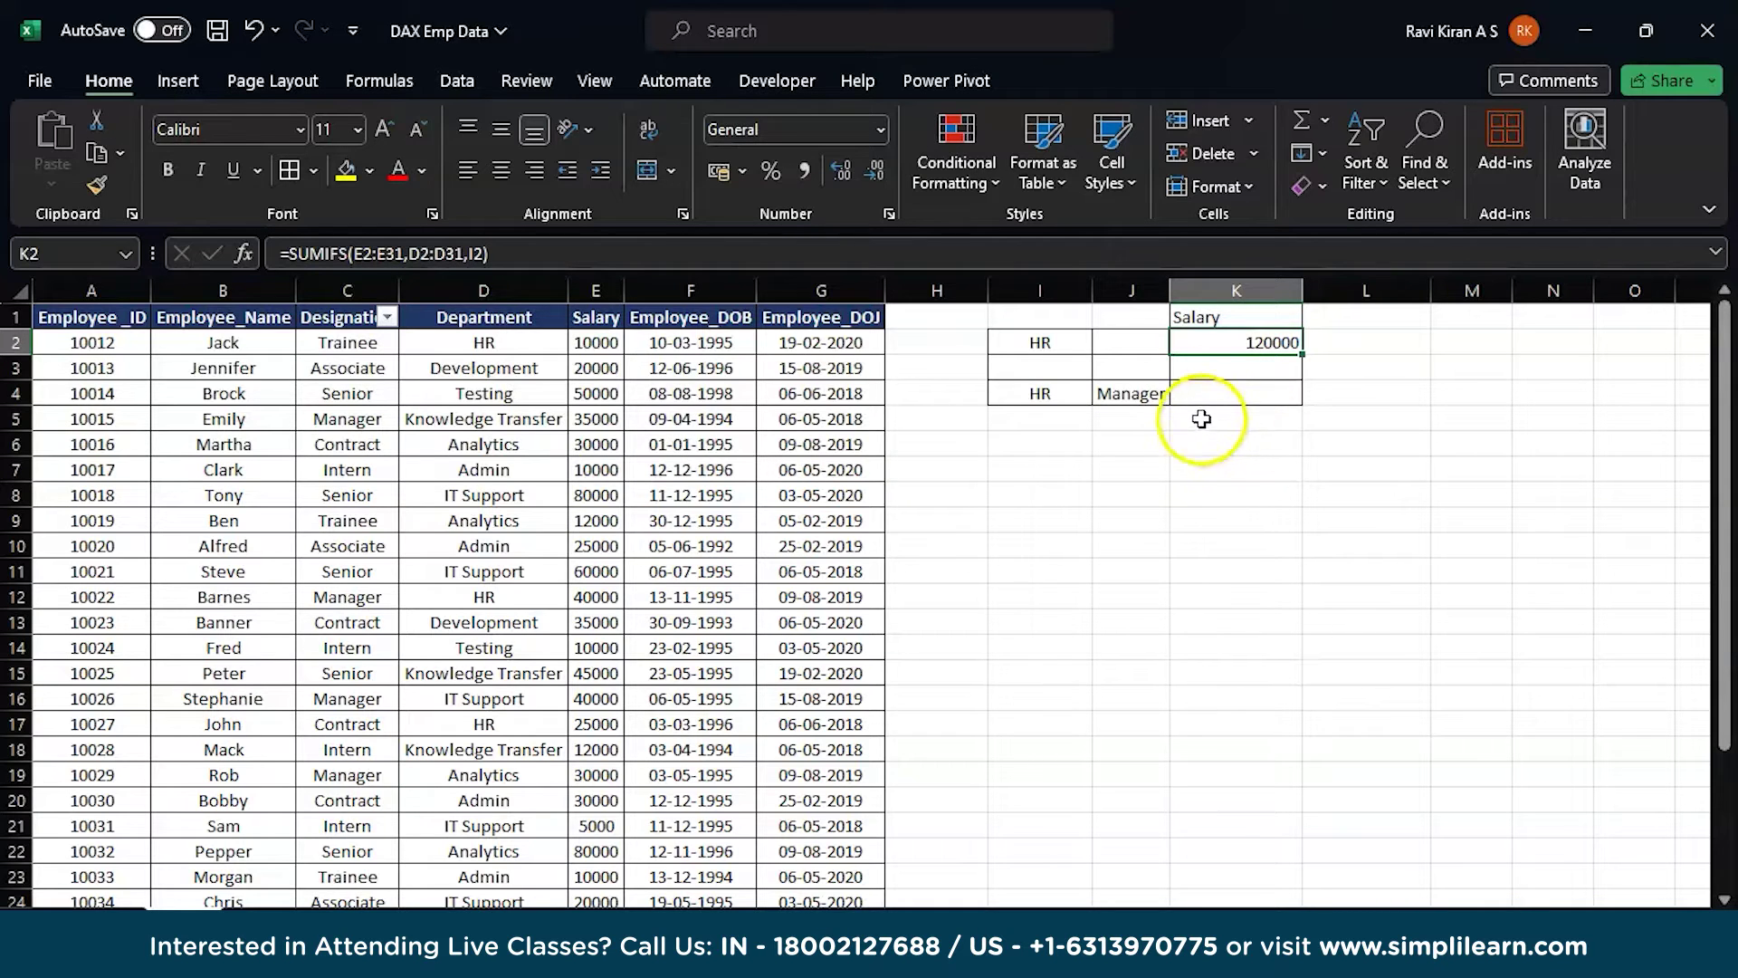
click(1220, 395)
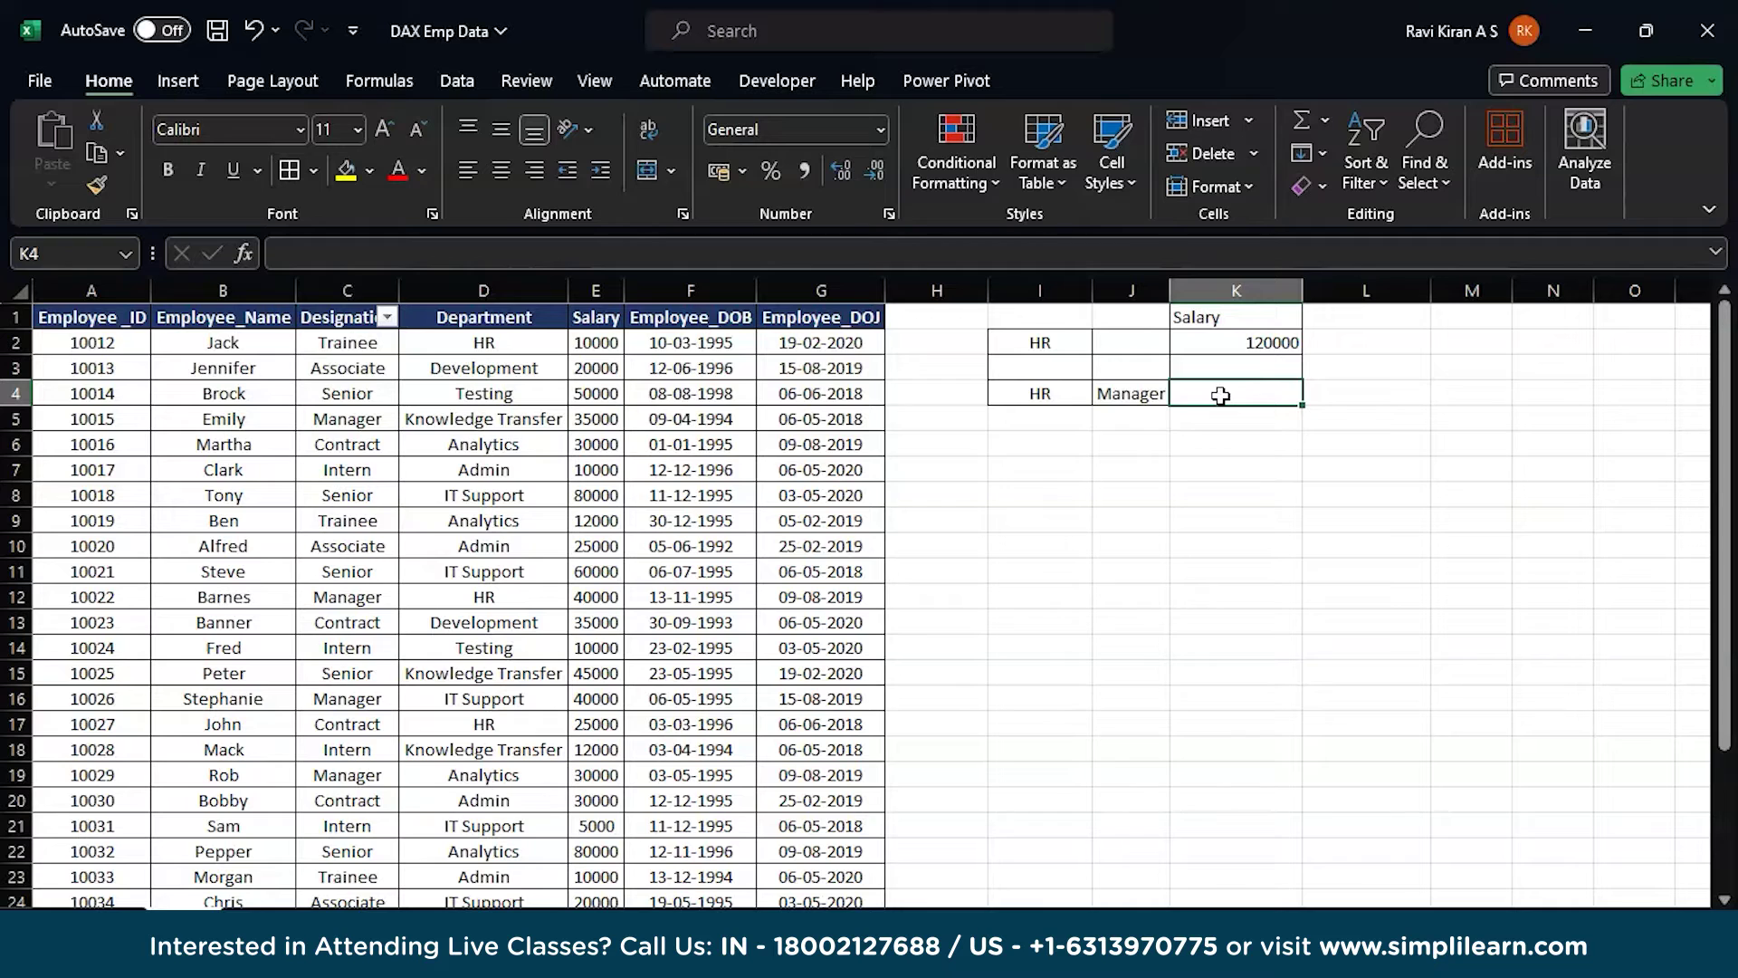
- Start =SUMIFS in K4 summing E2:E31 where department range D2:D31 matches I4
text(=sumifs)
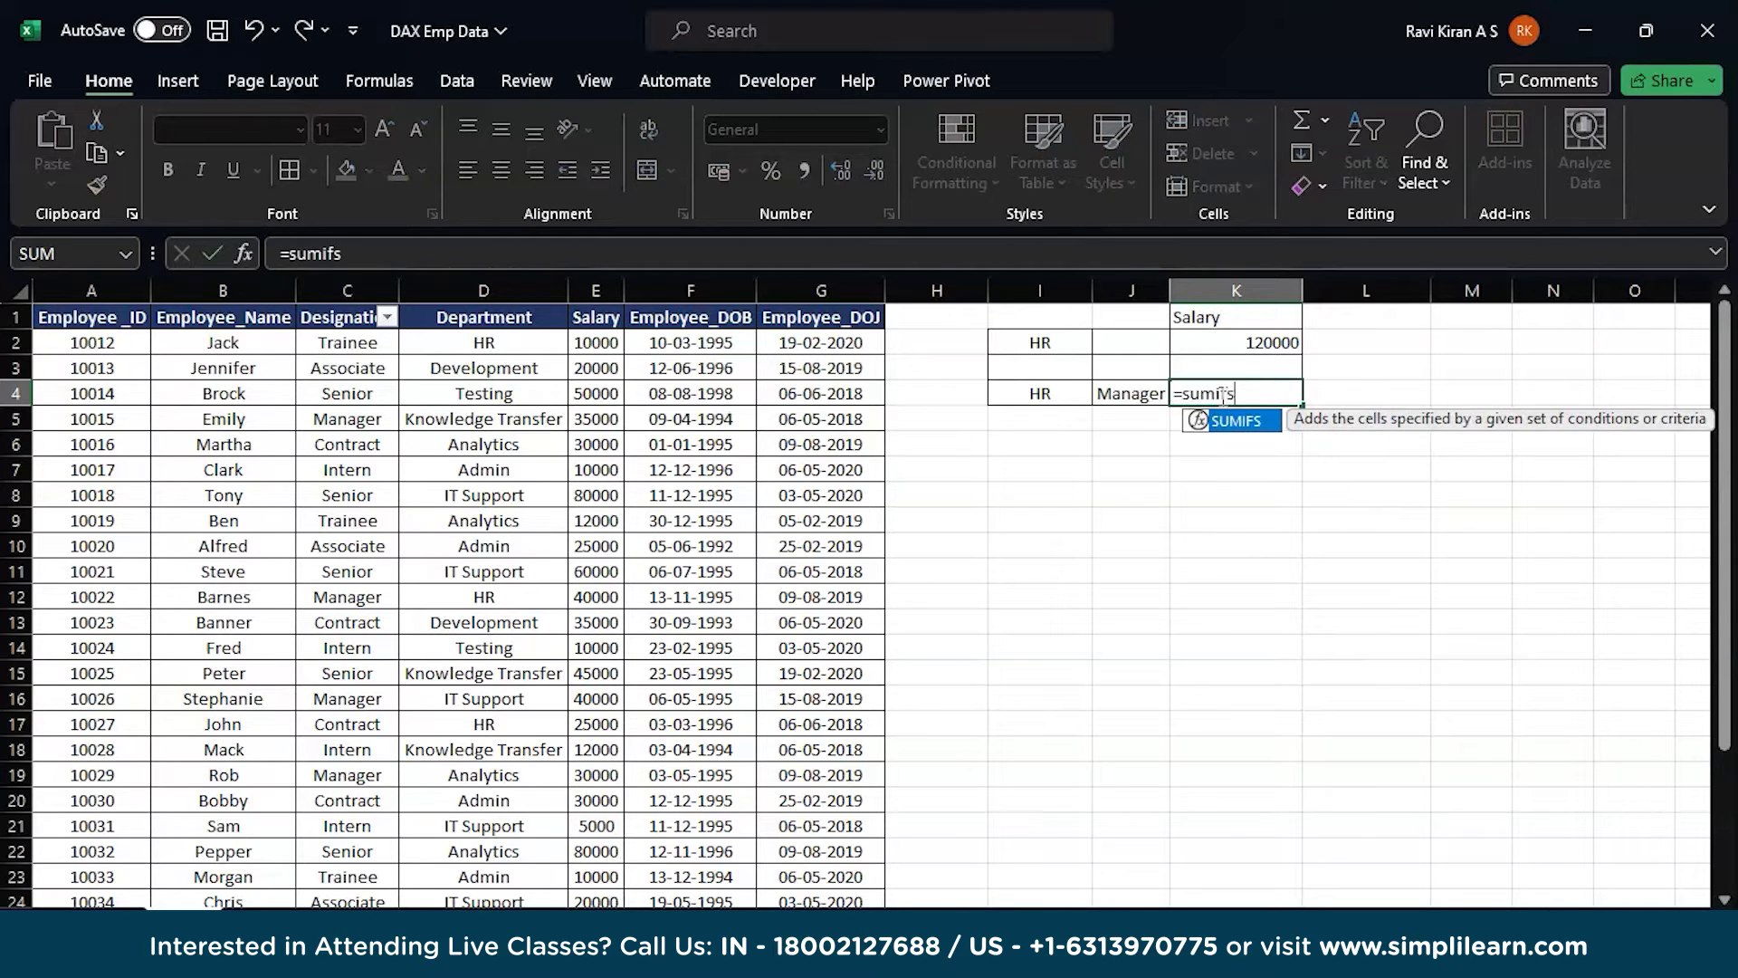
key(Tab)
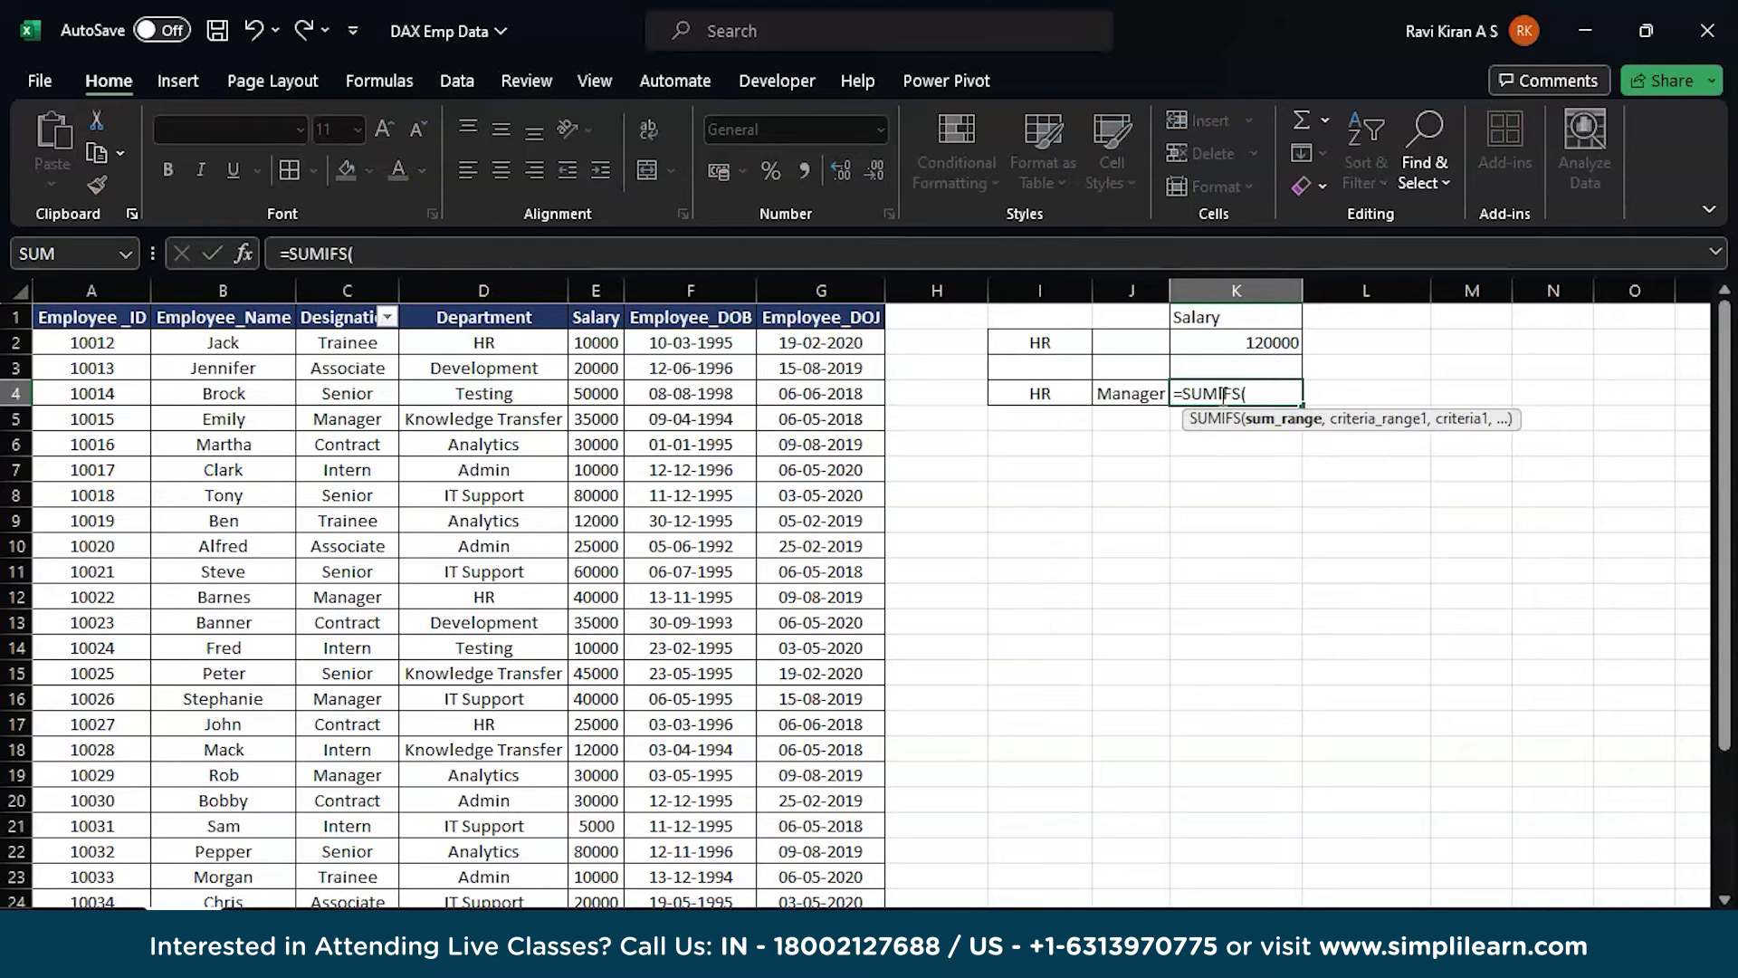
click(609, 343)
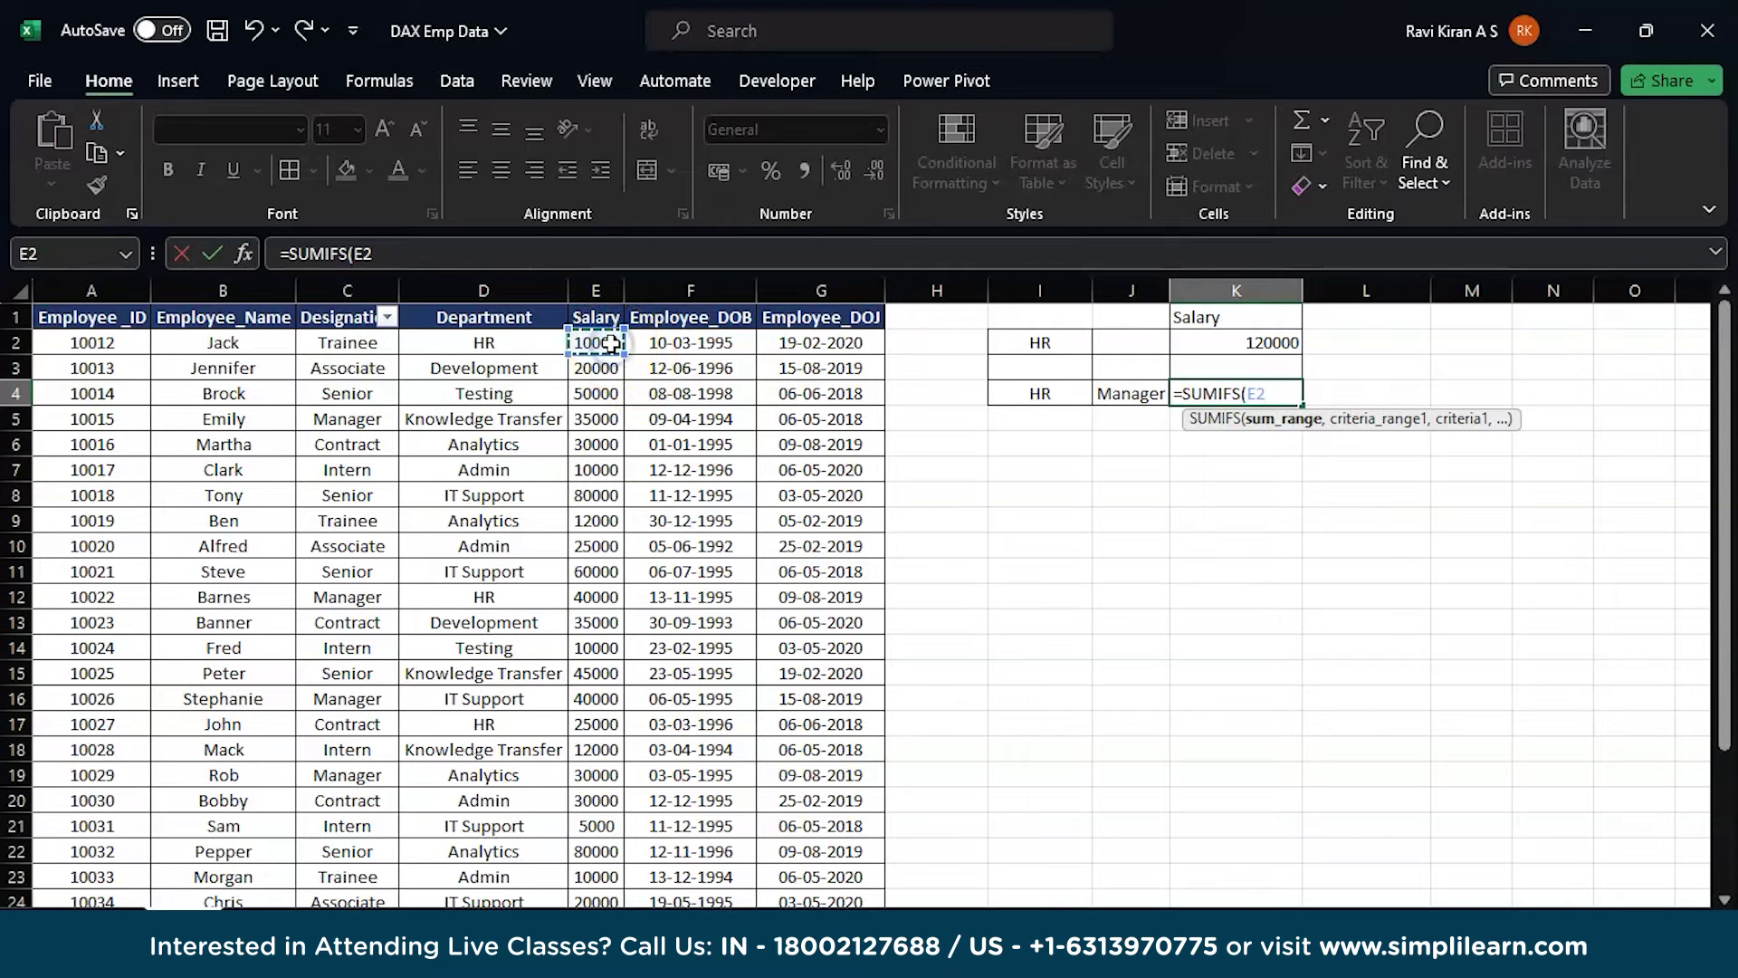
key(ctrl+shift+Down)
text(,)
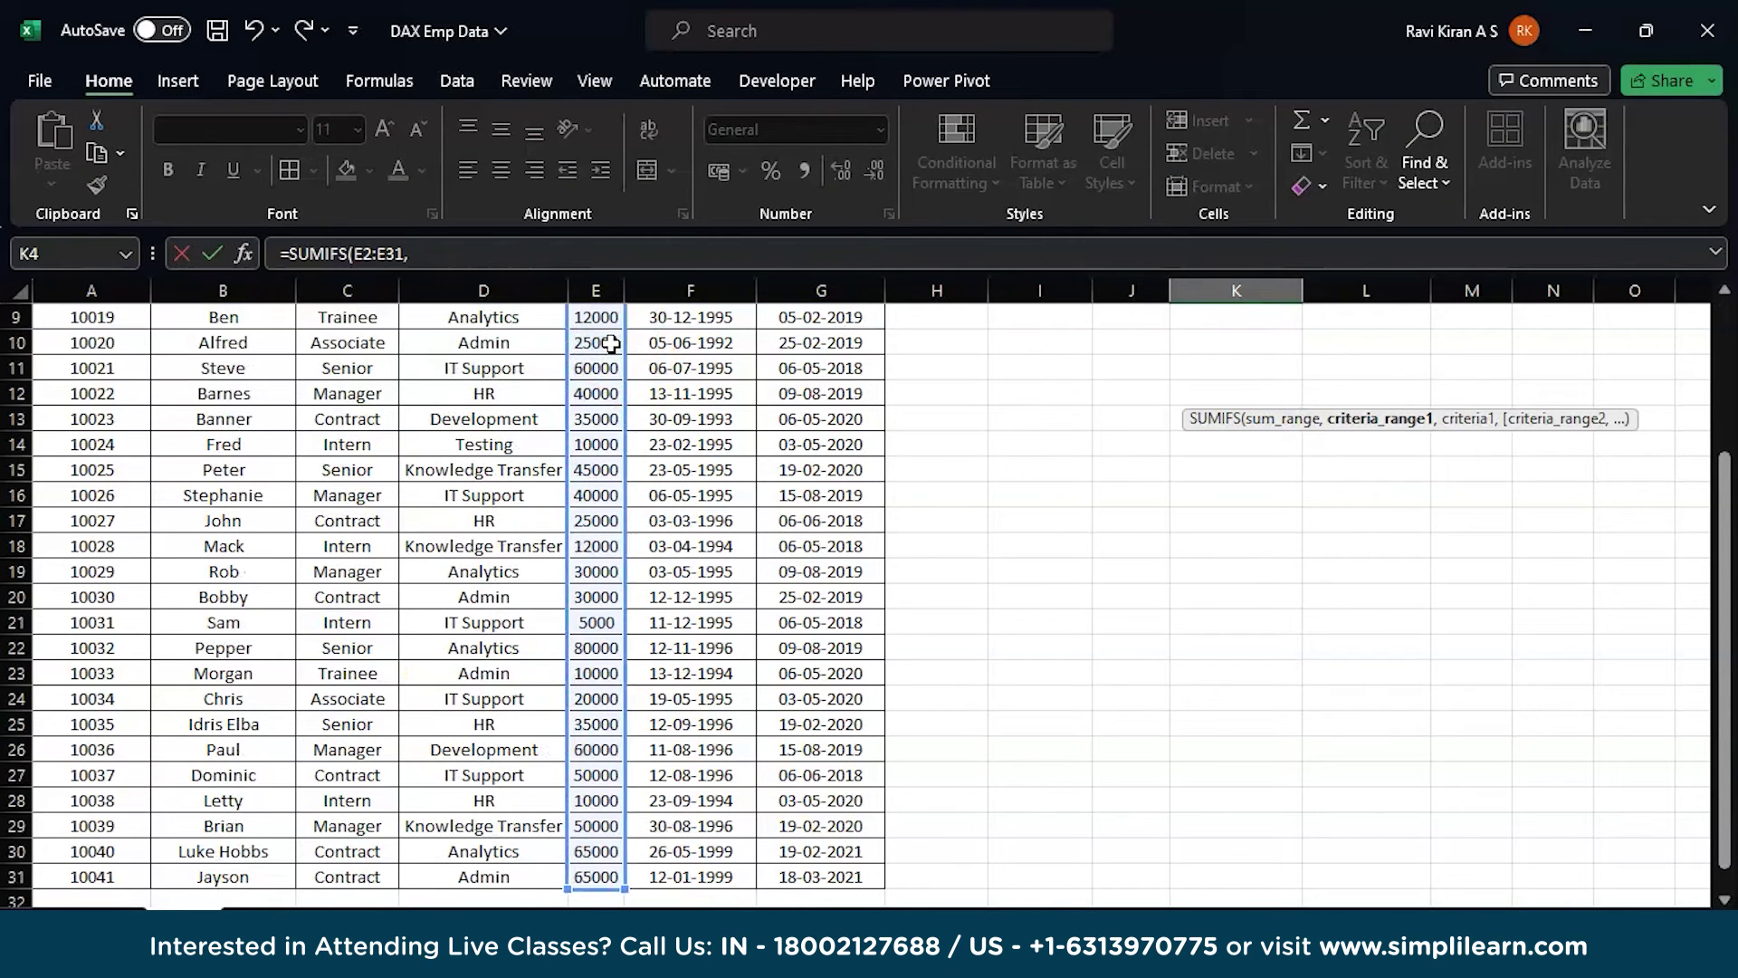
scroll(1013, 457, up, 3)
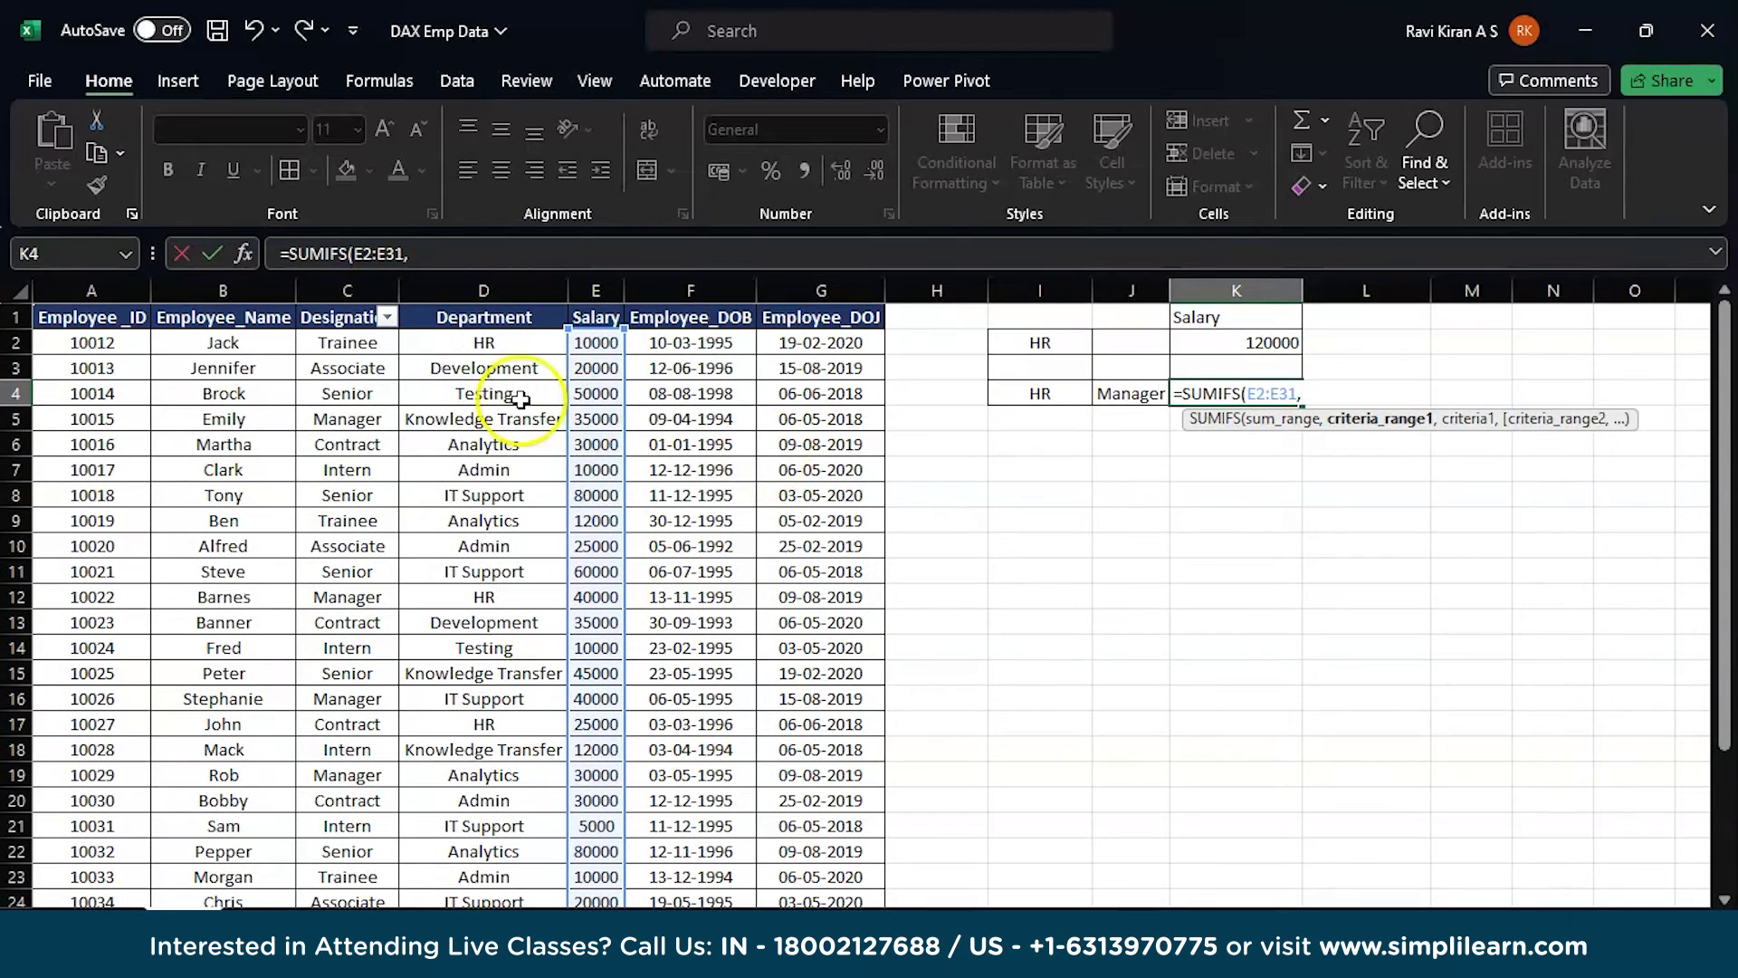
click(484, 344)
key(ctrl+shift+Down)
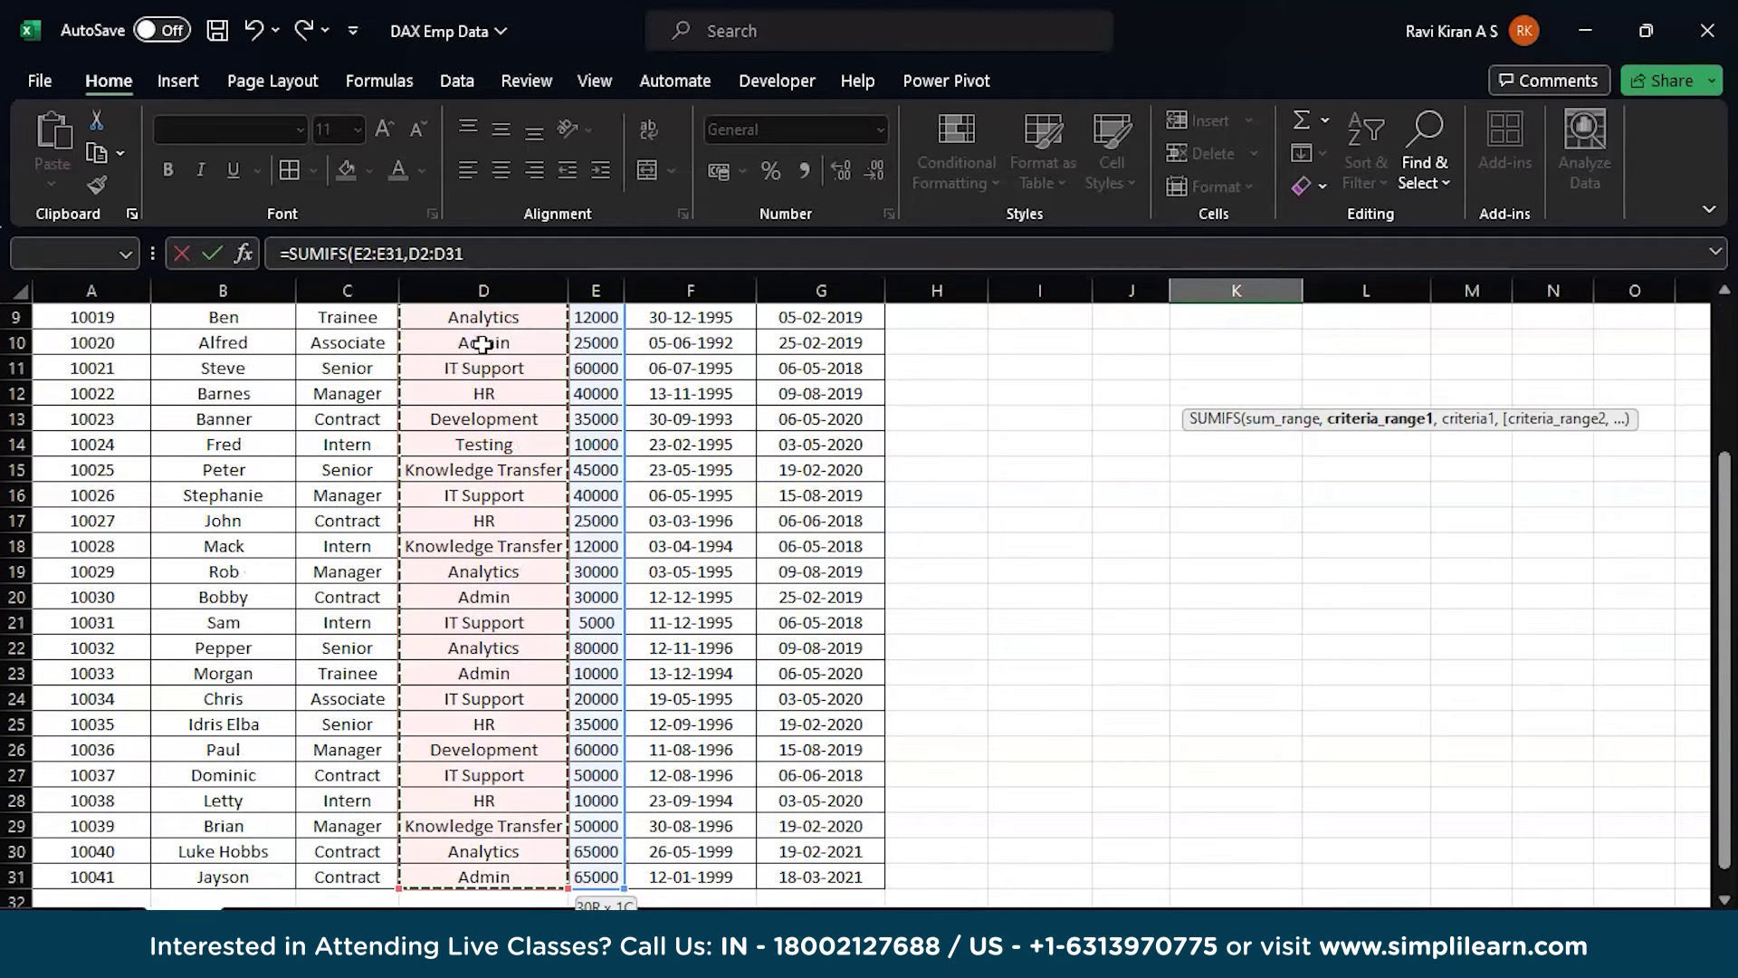
text(,)
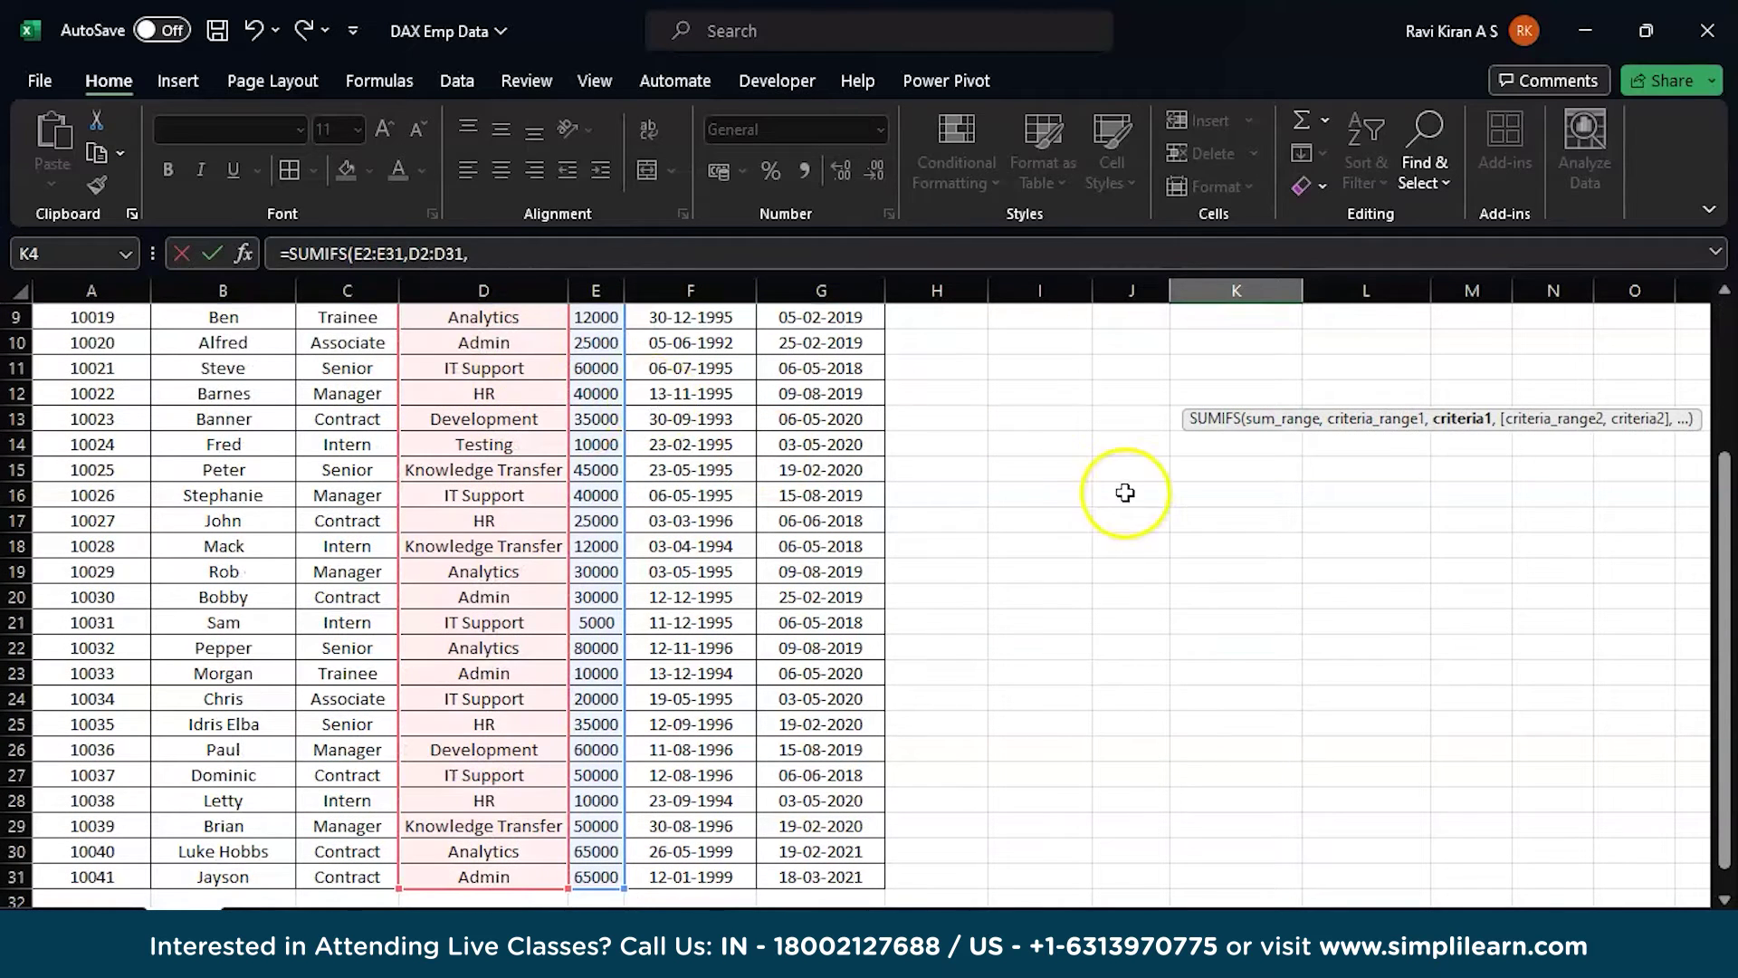
scroll(1125, 492, up, 3)
click(1049, 398)
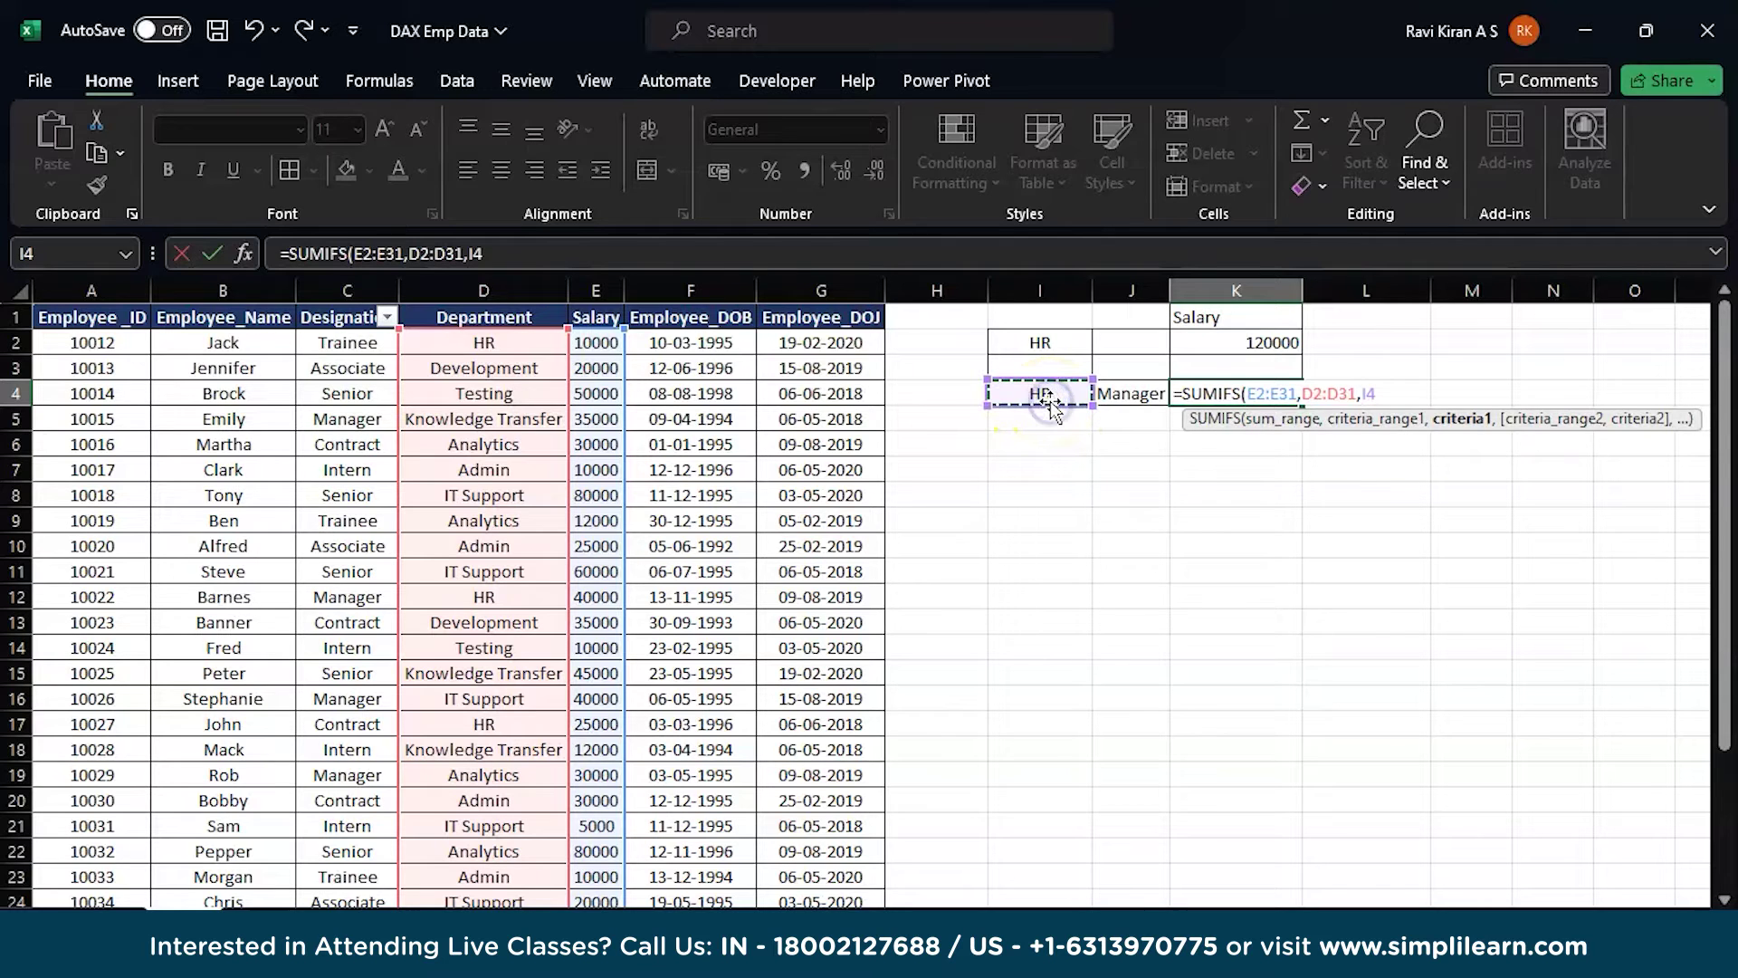
text(,)
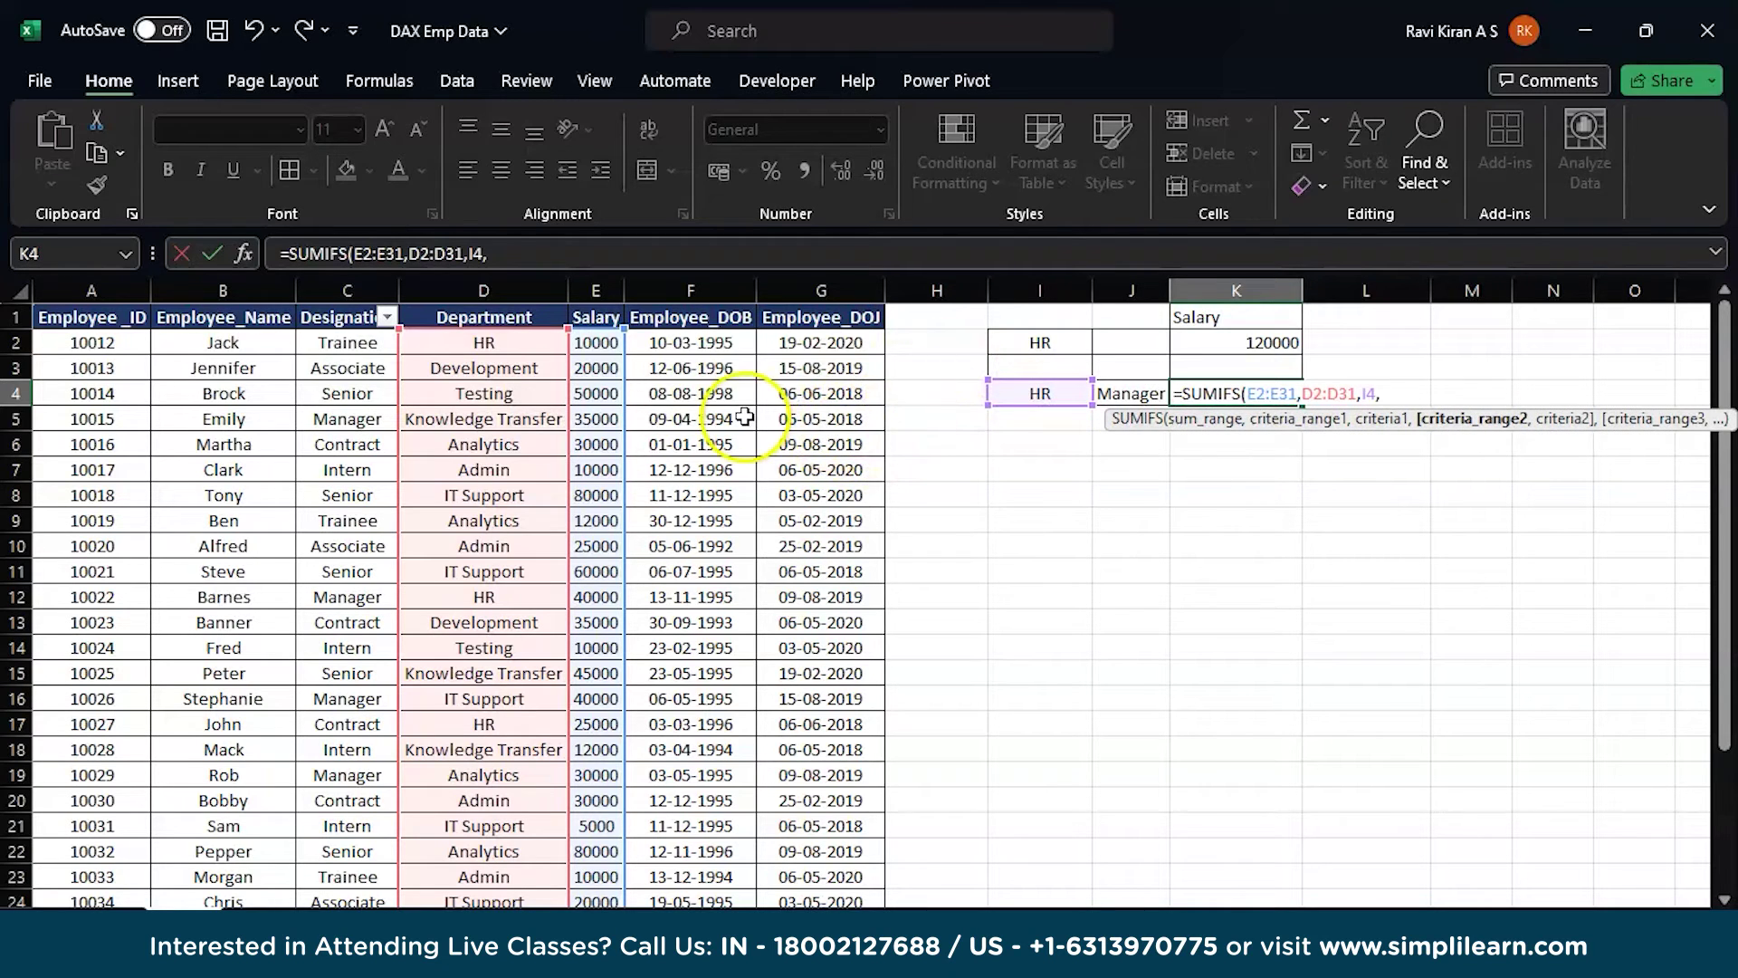
- Add designation range C2:C31 with criterion J4 and commit, returning 40000
click(348, 345)
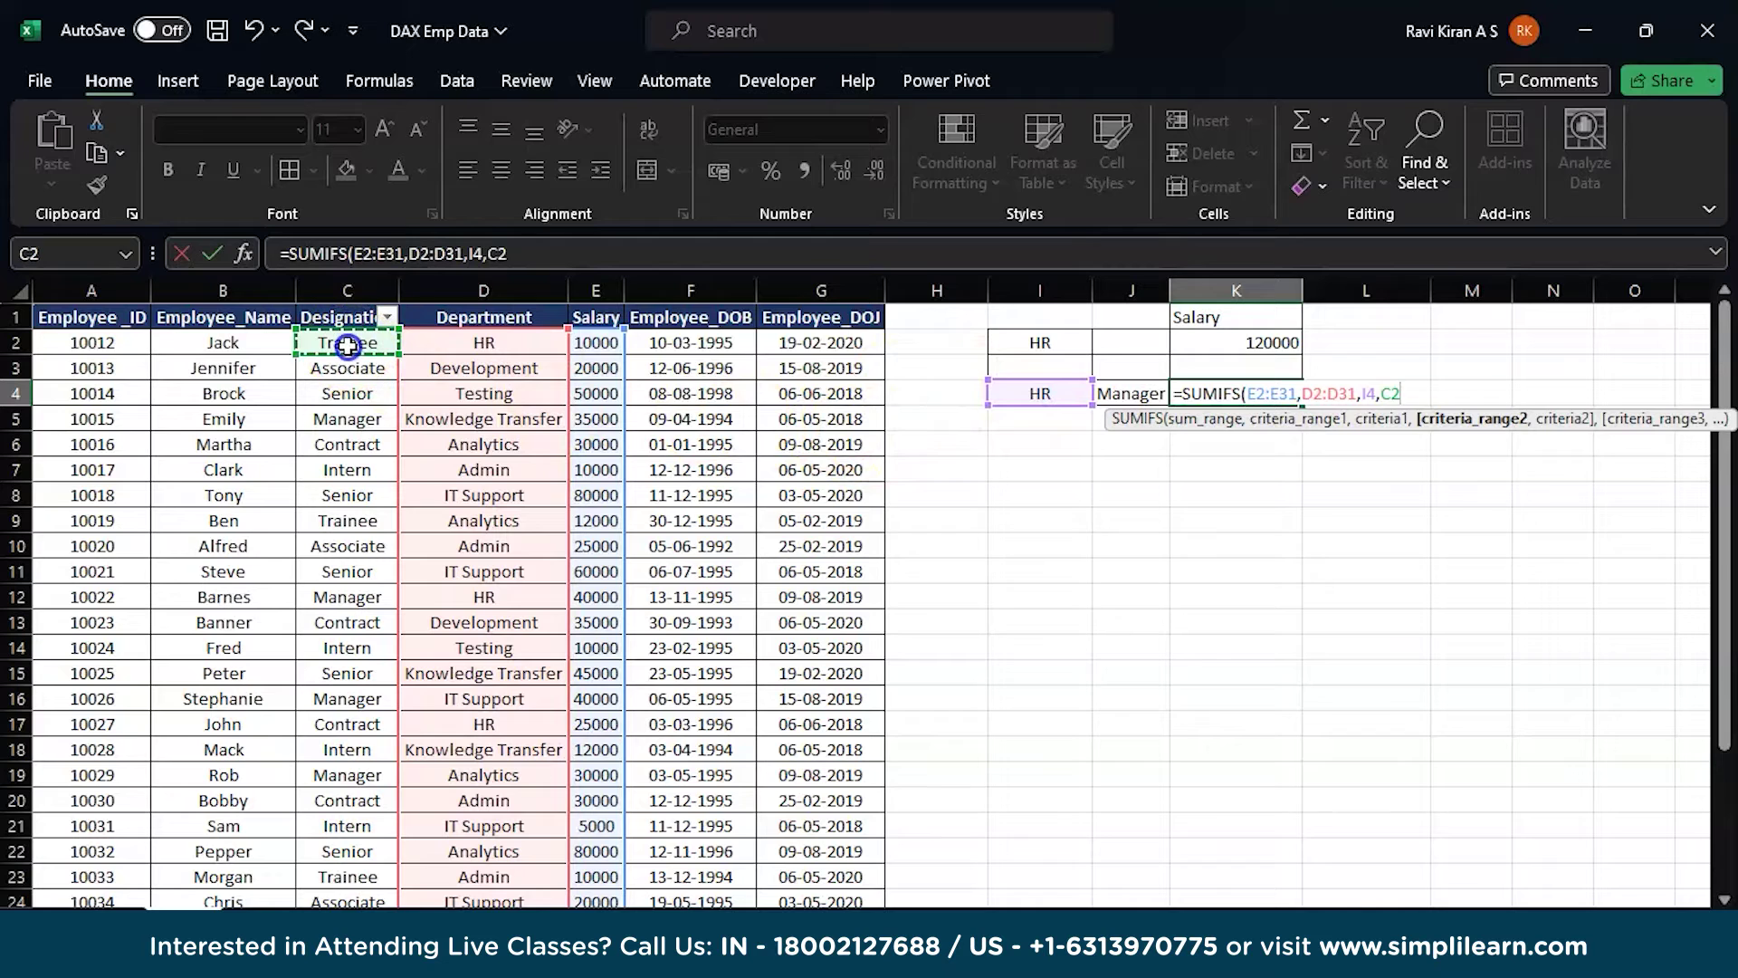
key(ctrl+shift+Down)
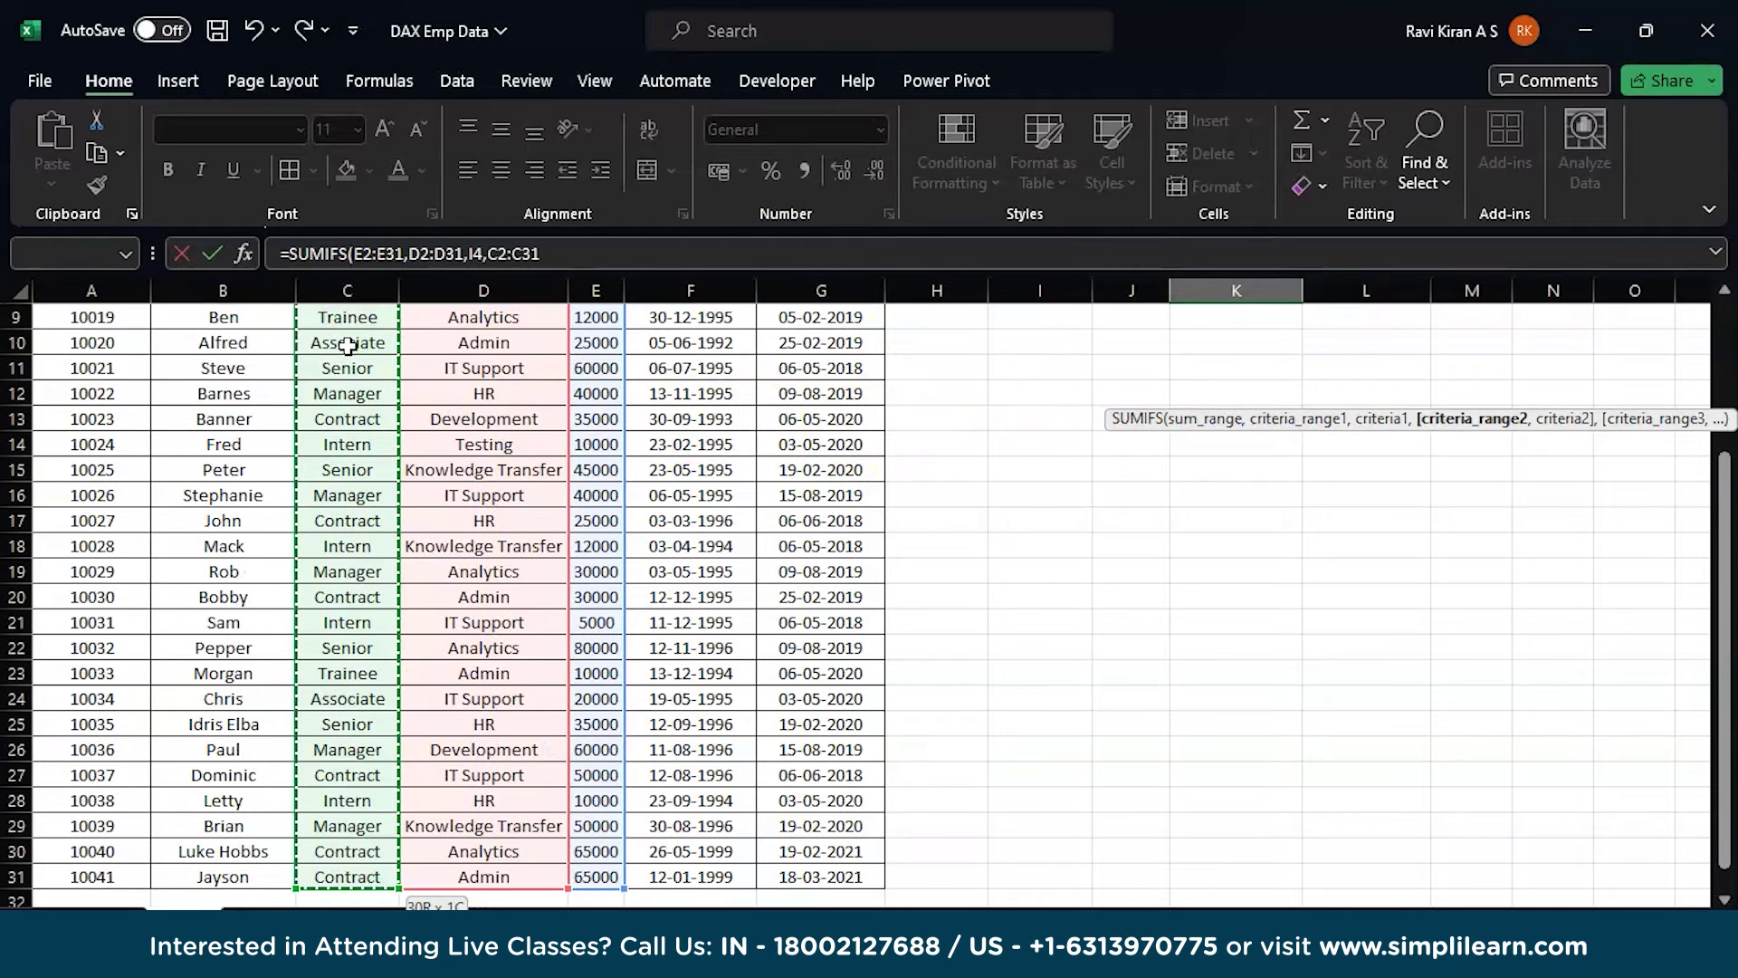
text(,)
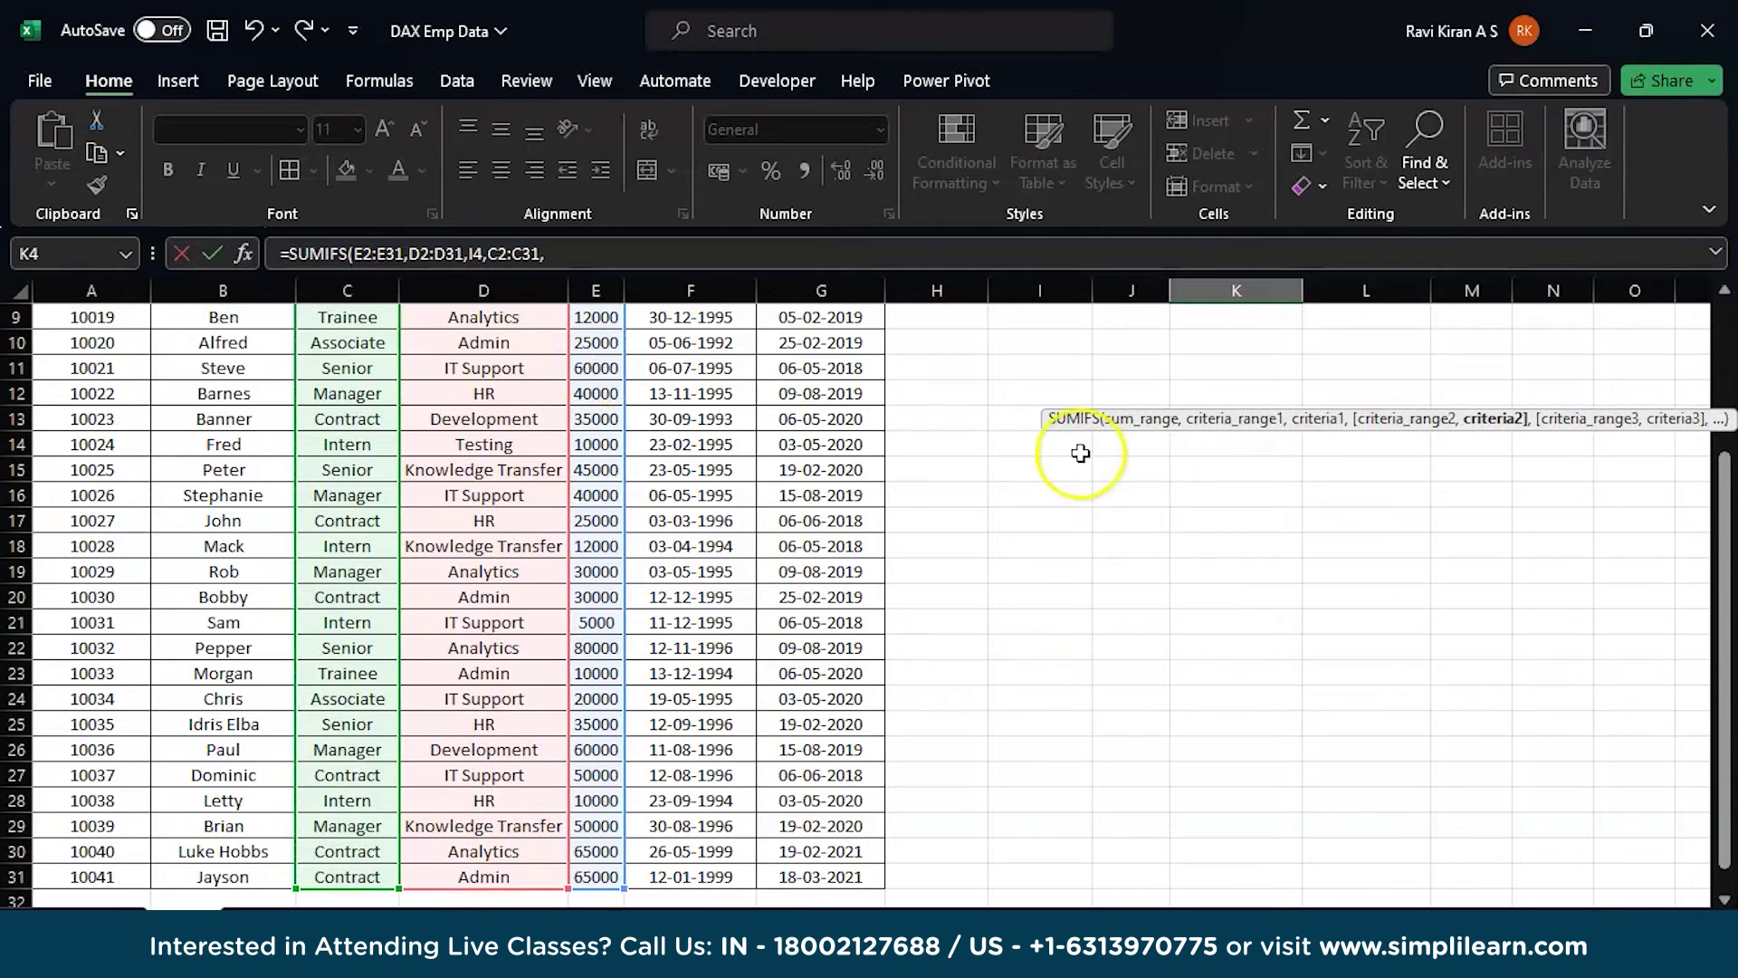
scroll(1081, 453, up, 3)
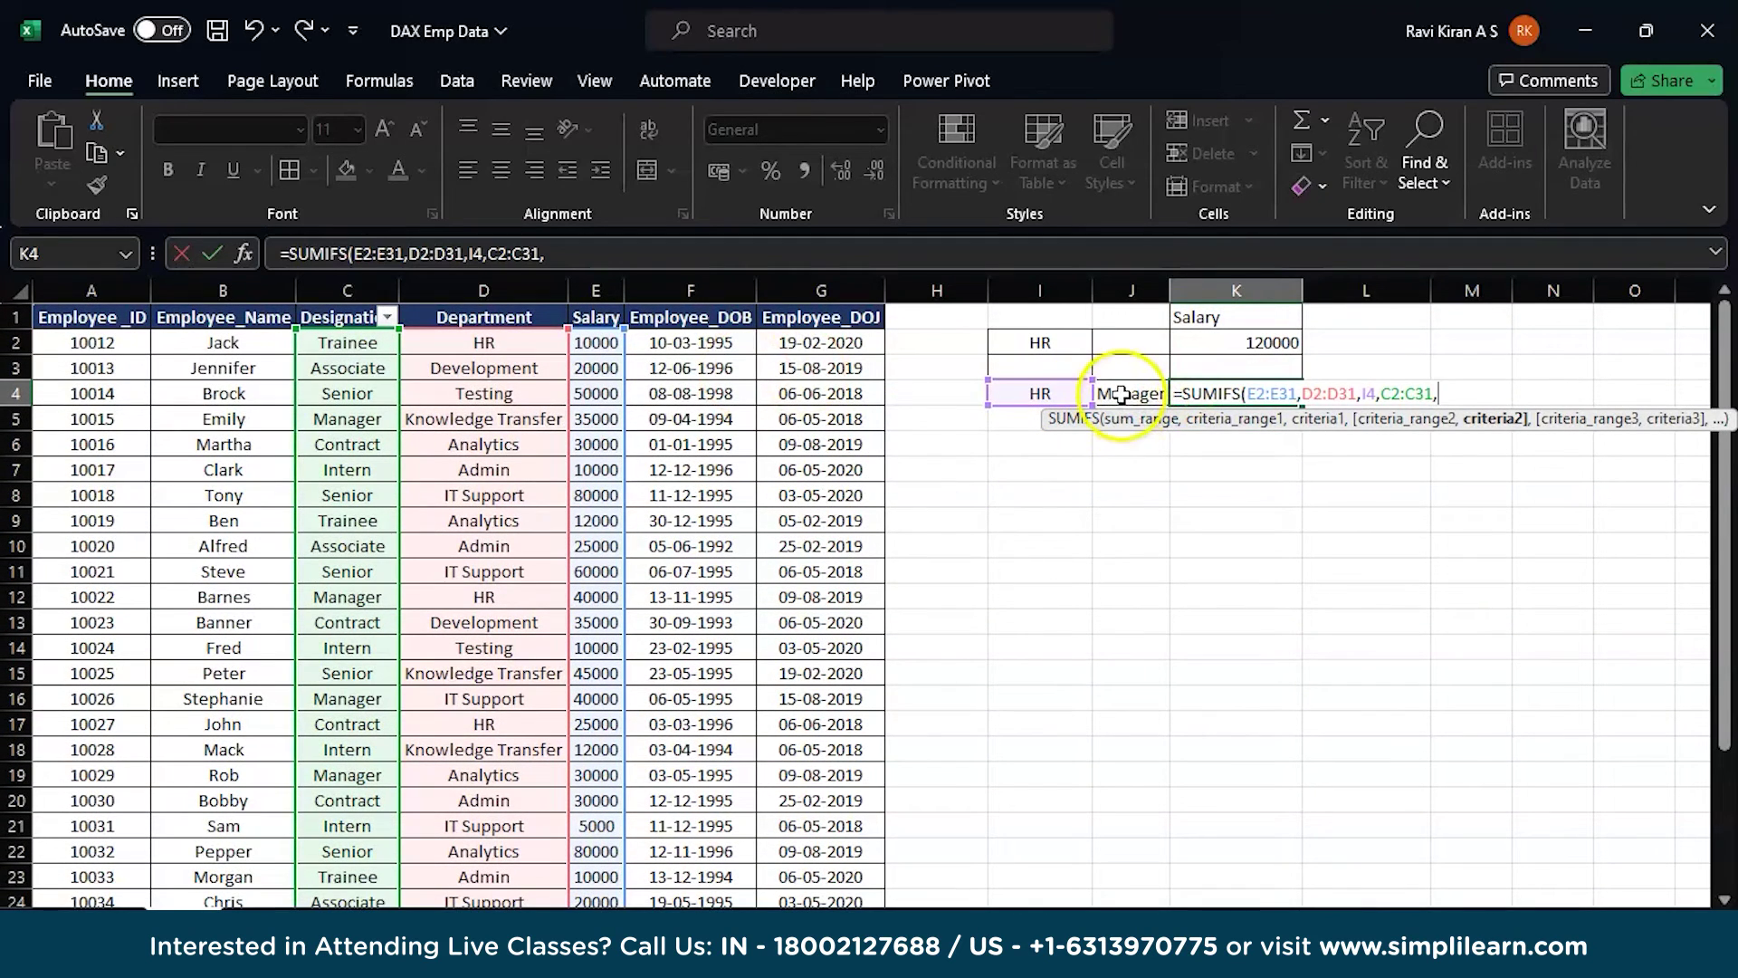
click(1122, 392)
text())
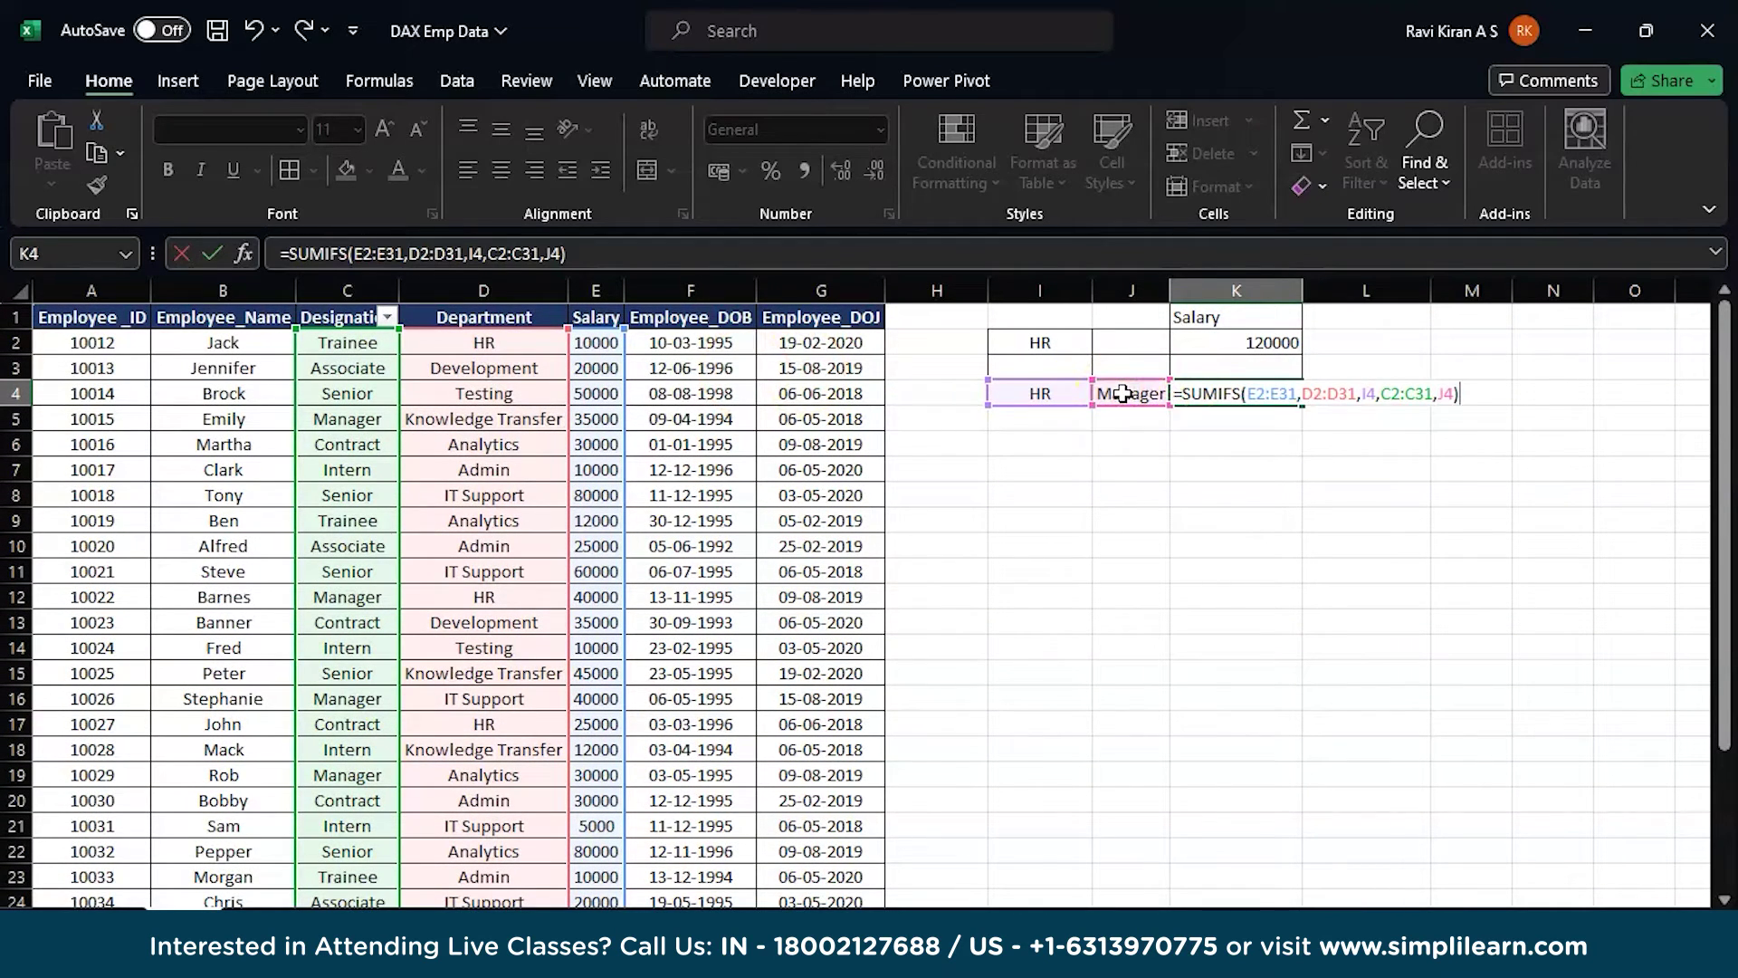
key(Return)
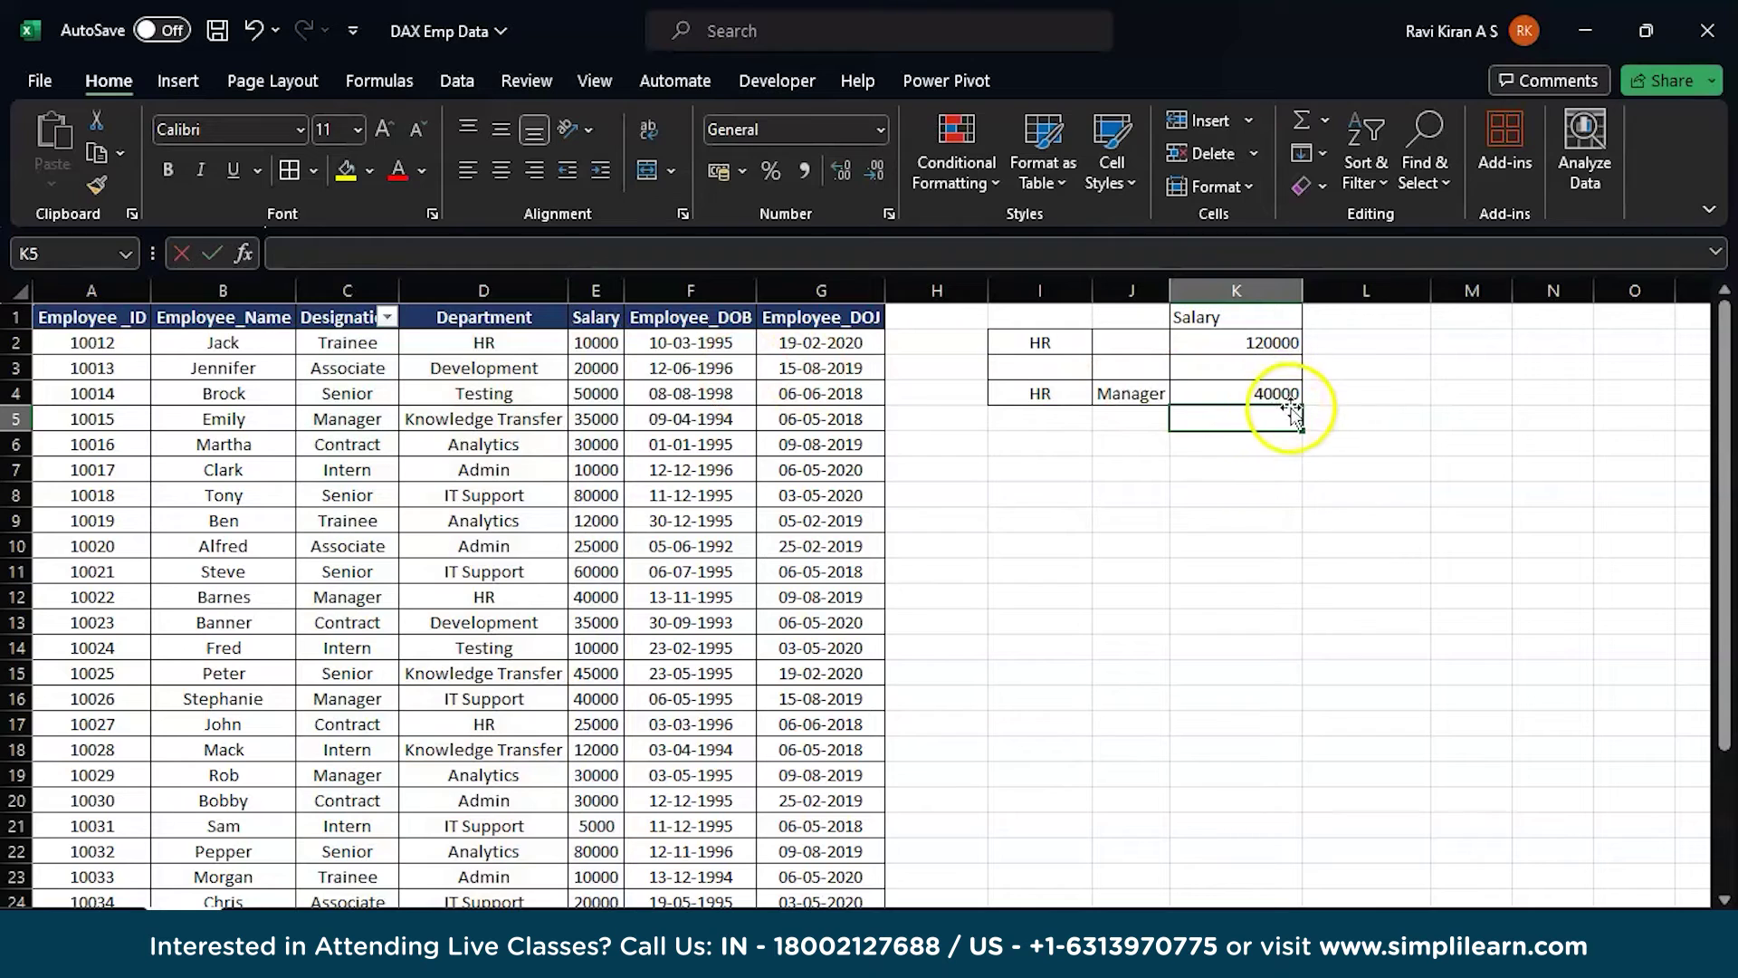